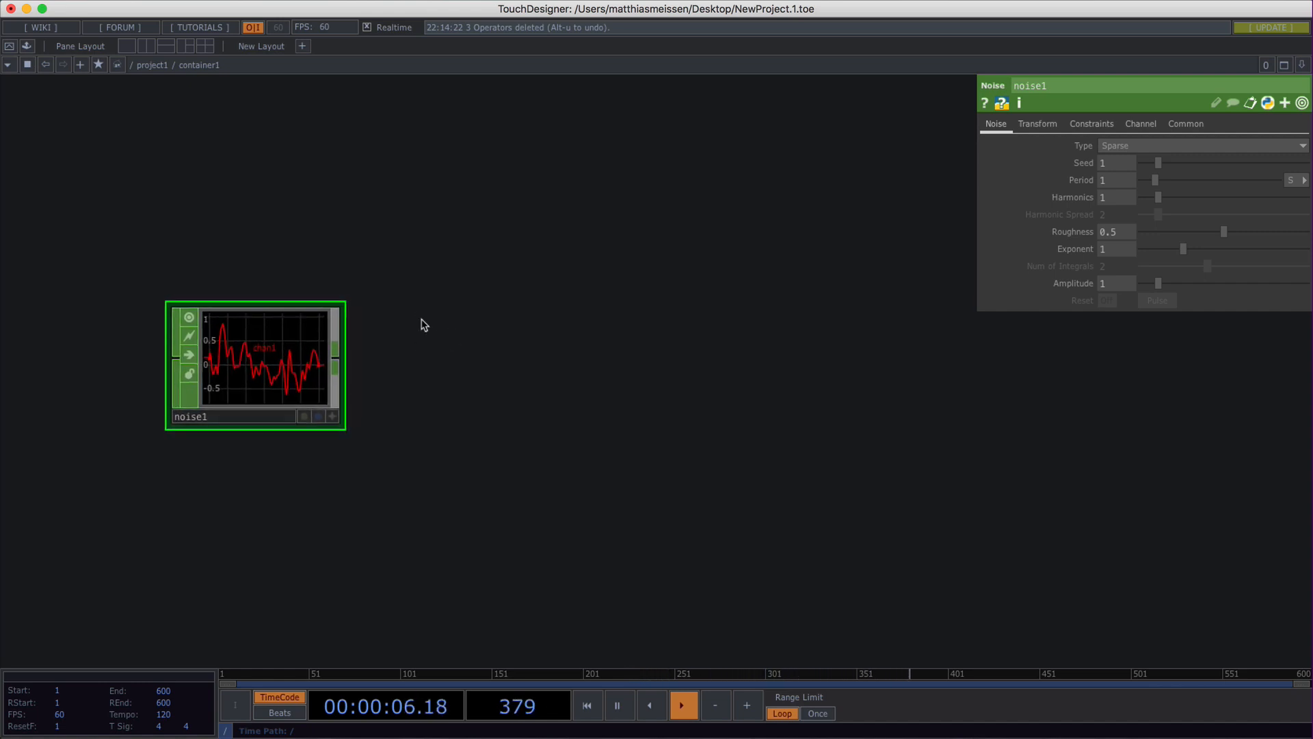
- Turn on Time Slice for the noise1 CHOP so its channel runs in real time
scroll(429, 327, "up", 2)
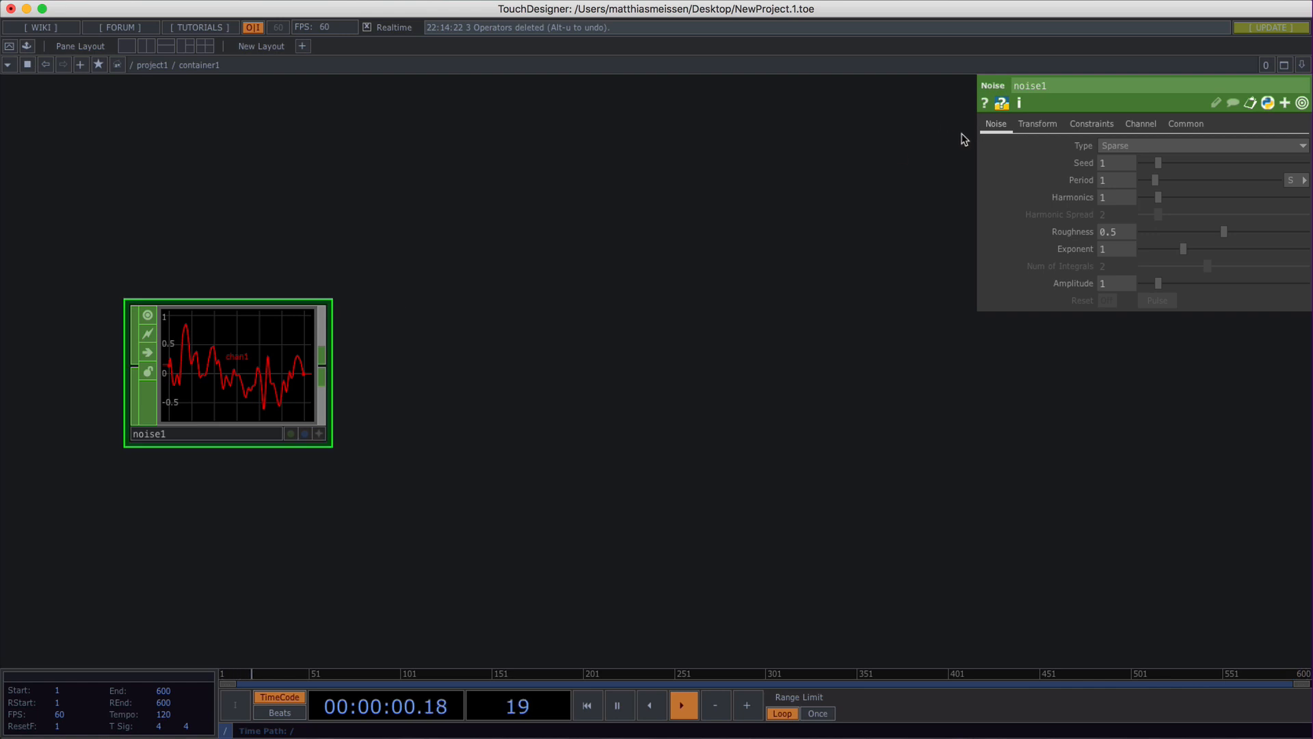
left_click(1185, 124)
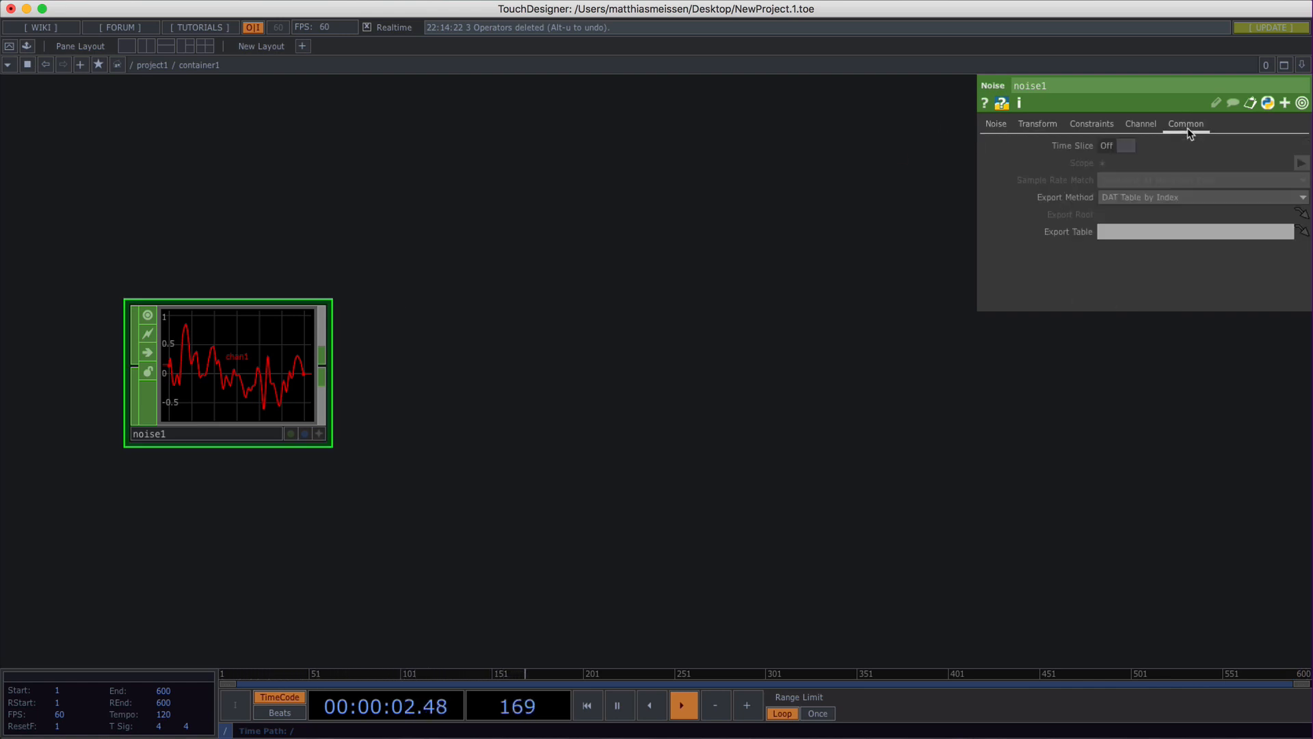
left_click(1119, 146)
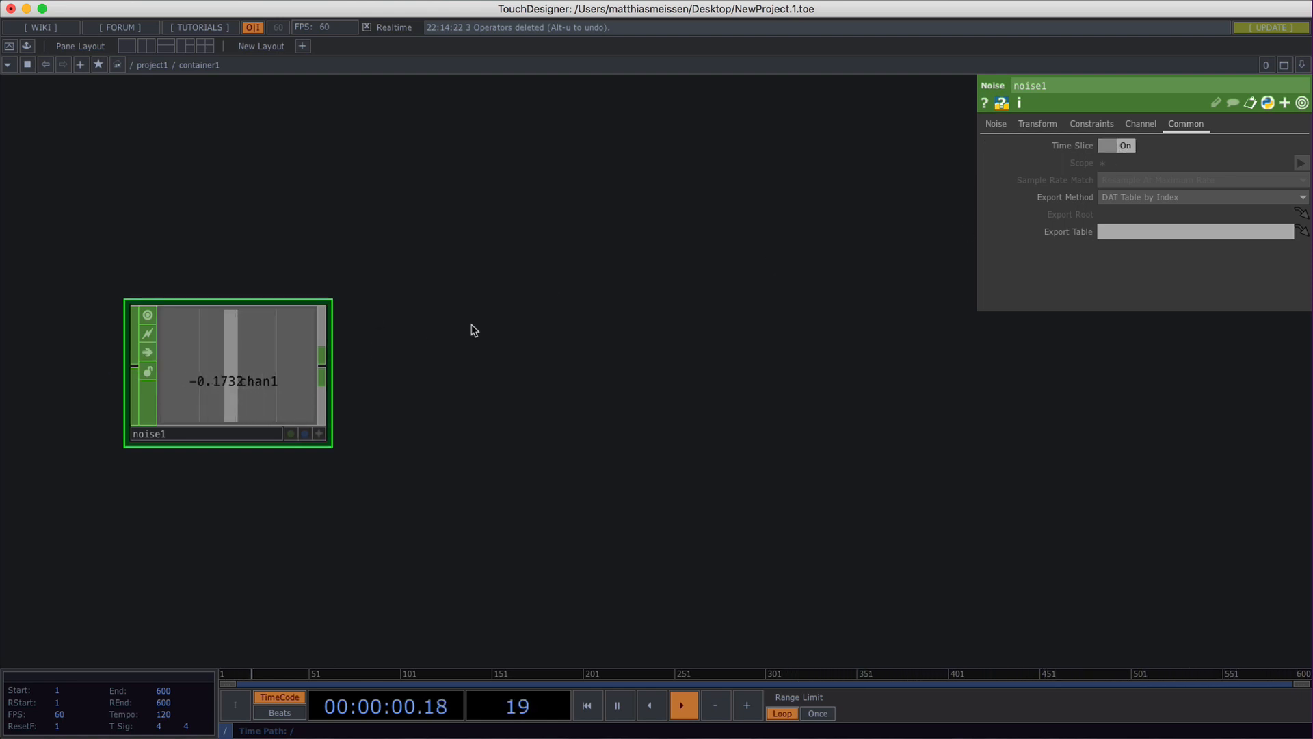
left_click(996, 126)
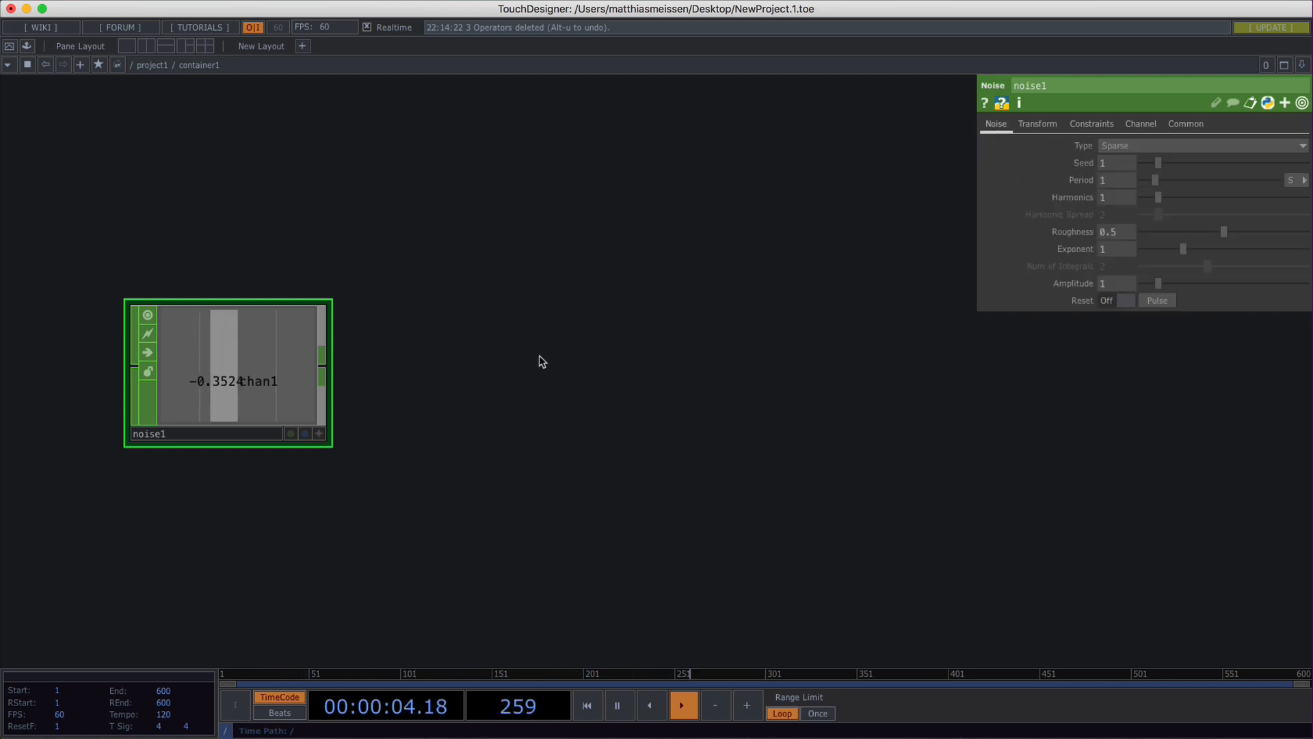
- Add a Null CHOP connected to the output of noise1
scroll(609, 335, "down", 2)
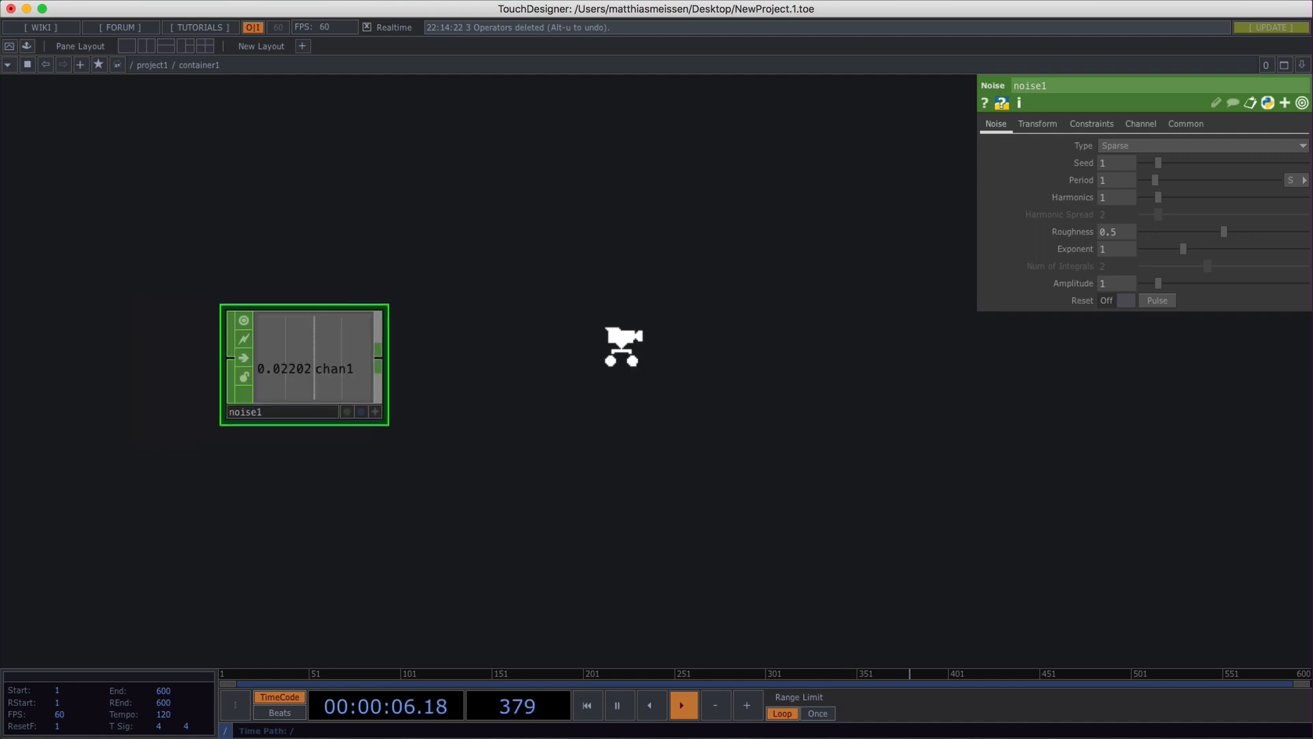
scroll(622, 345, "down", 1)
left_click_drag(613, 328, 507, 266)
scroll(325, 328, "up", 1)
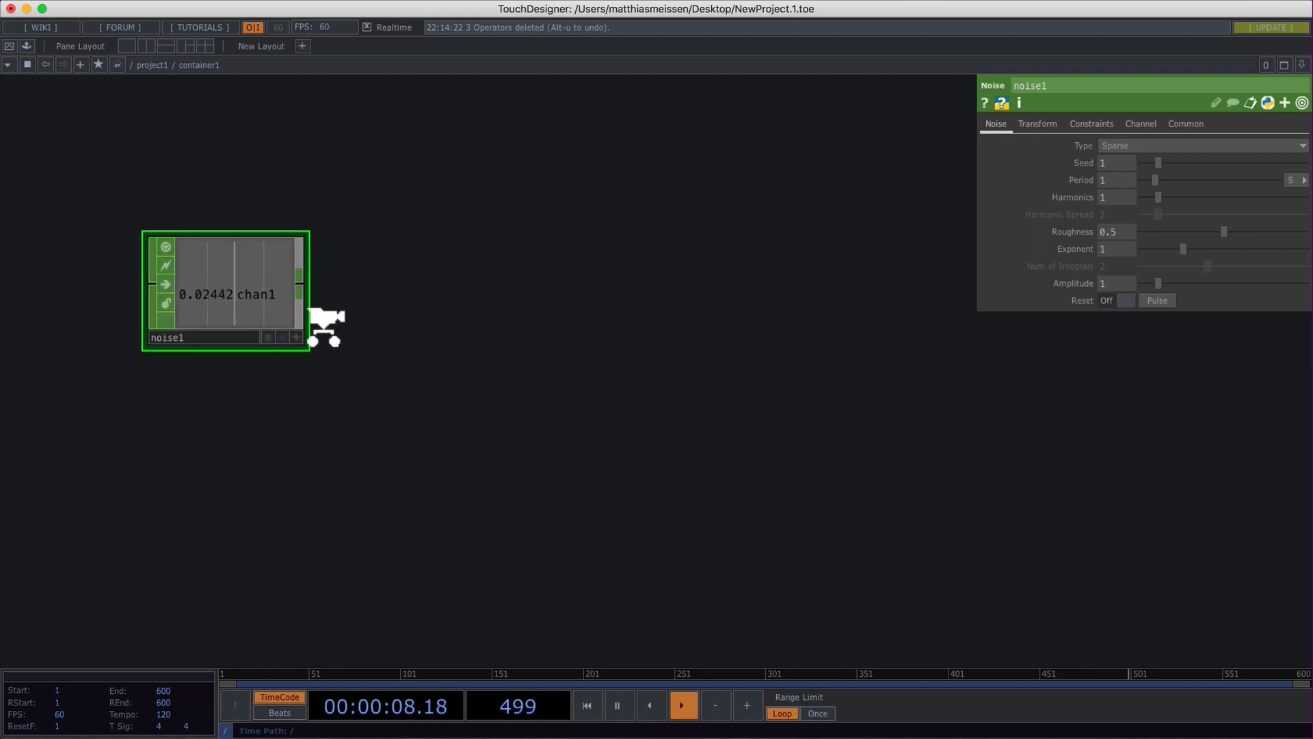
scroll(351, 292, "up", 1)
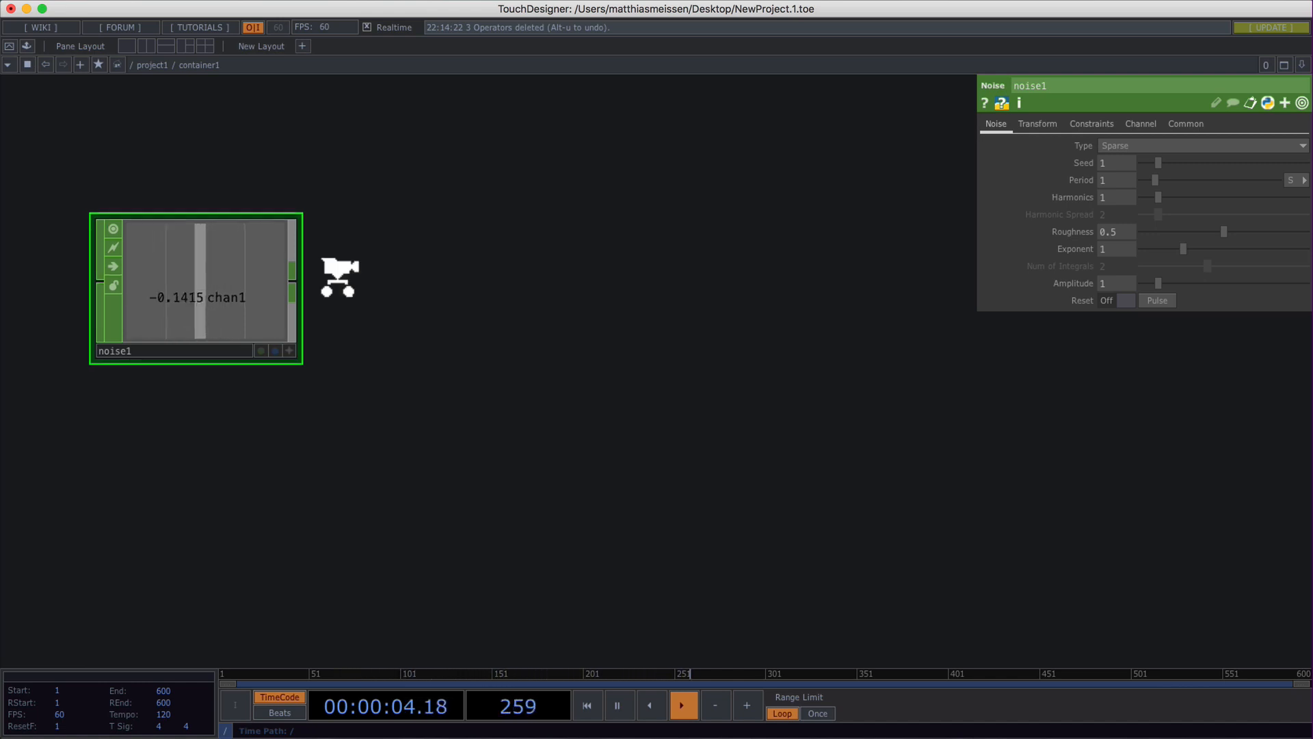
scroll(337, 278, "down", 1)
key("Tab")
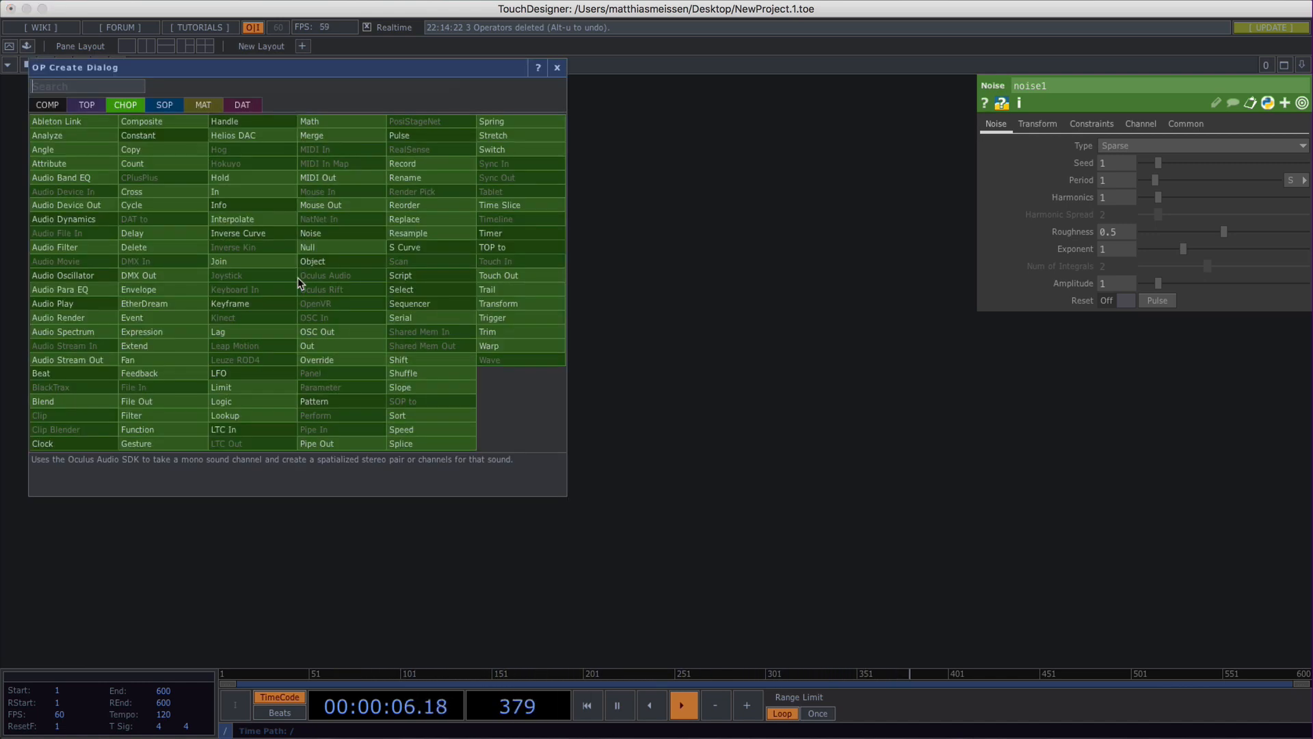
left_click(356, 247)
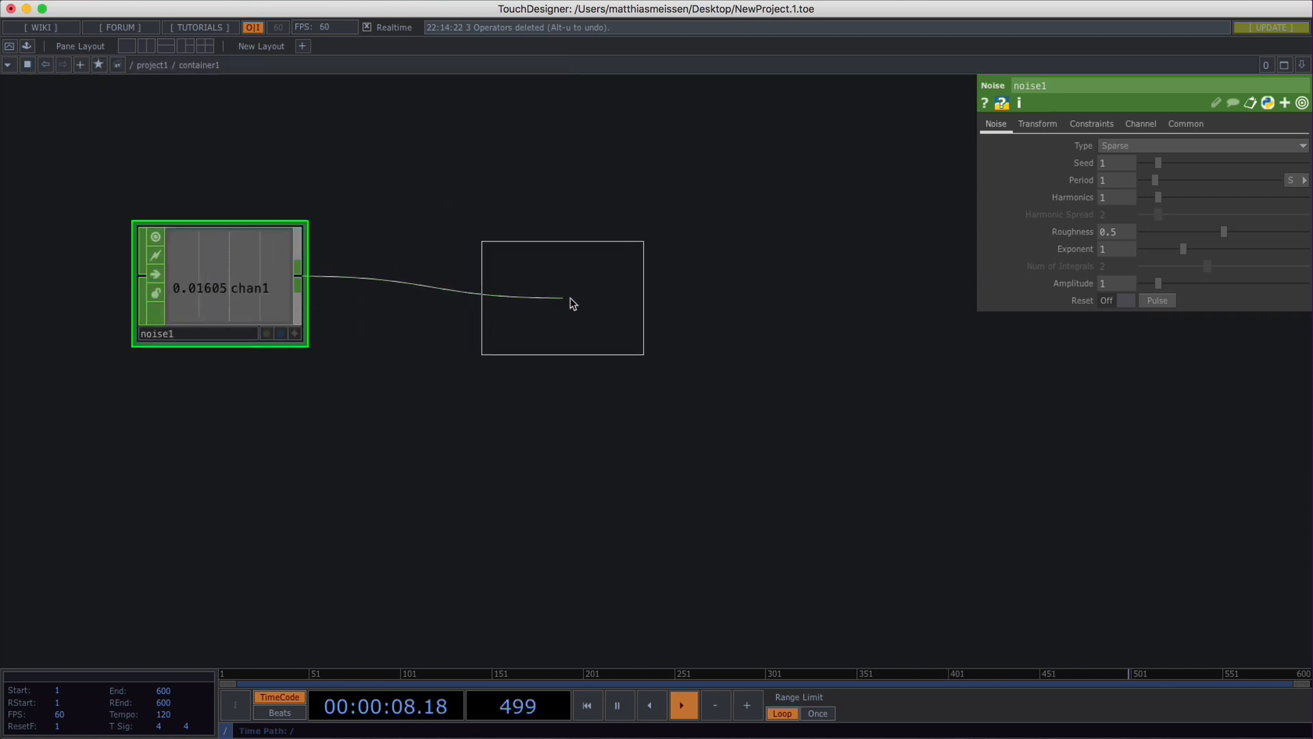
left_click(616, 285)
- Add a Rectangle TOP to the network beside null1
left_click_drag(671, 416, 556, 484)
scroll(616, 434, "down", 1)
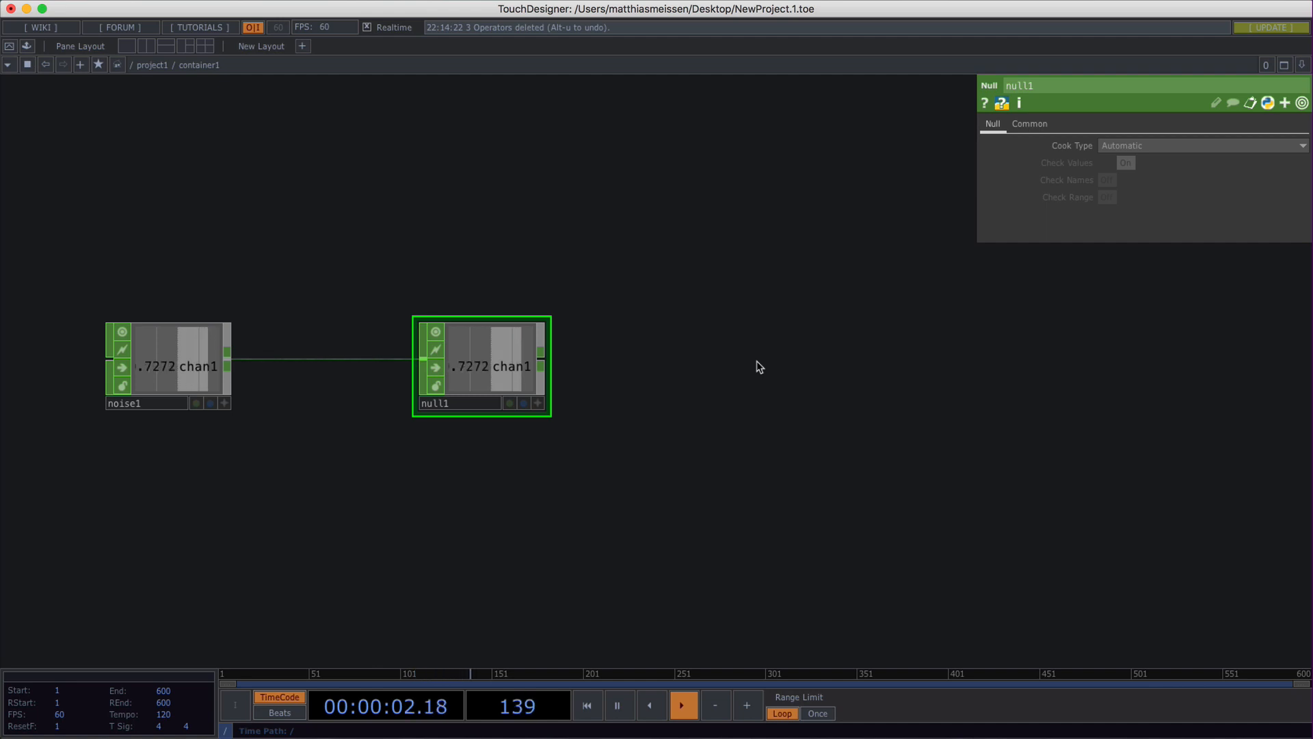
key("Tab")
left_click(558, 190)
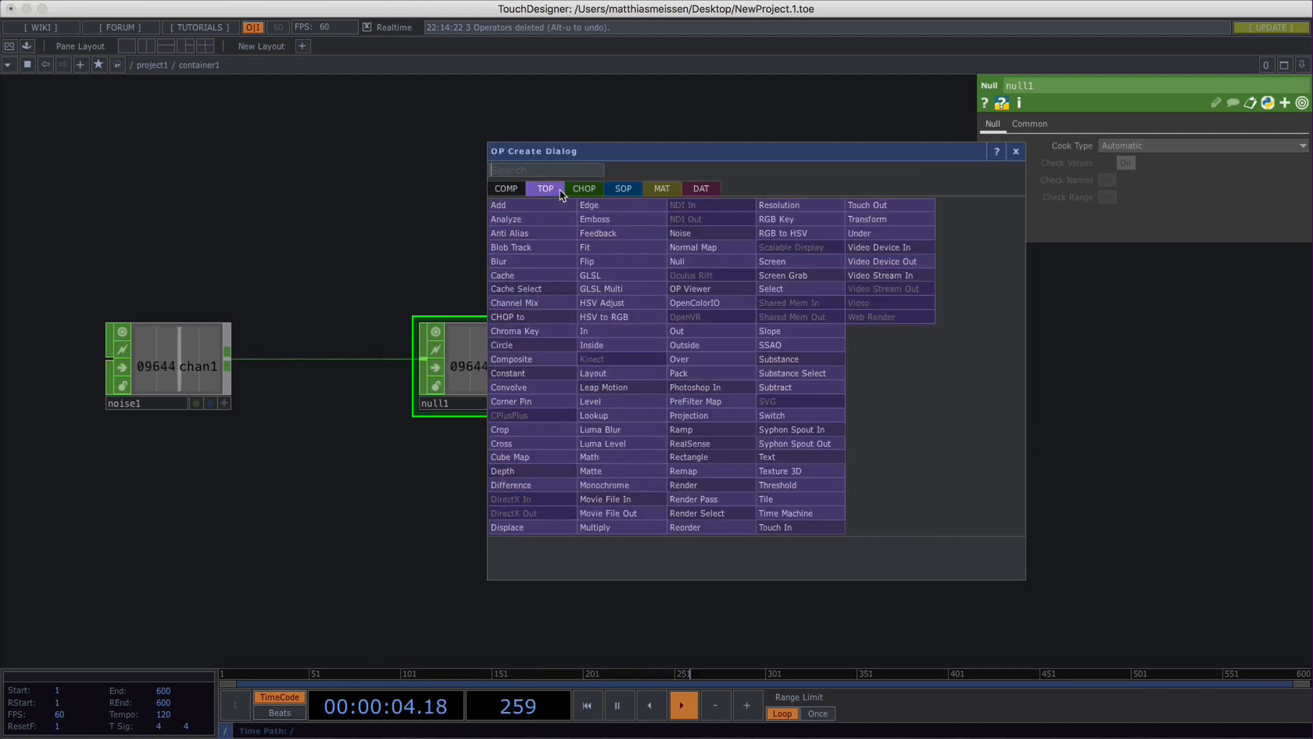
left_click(714, 457)
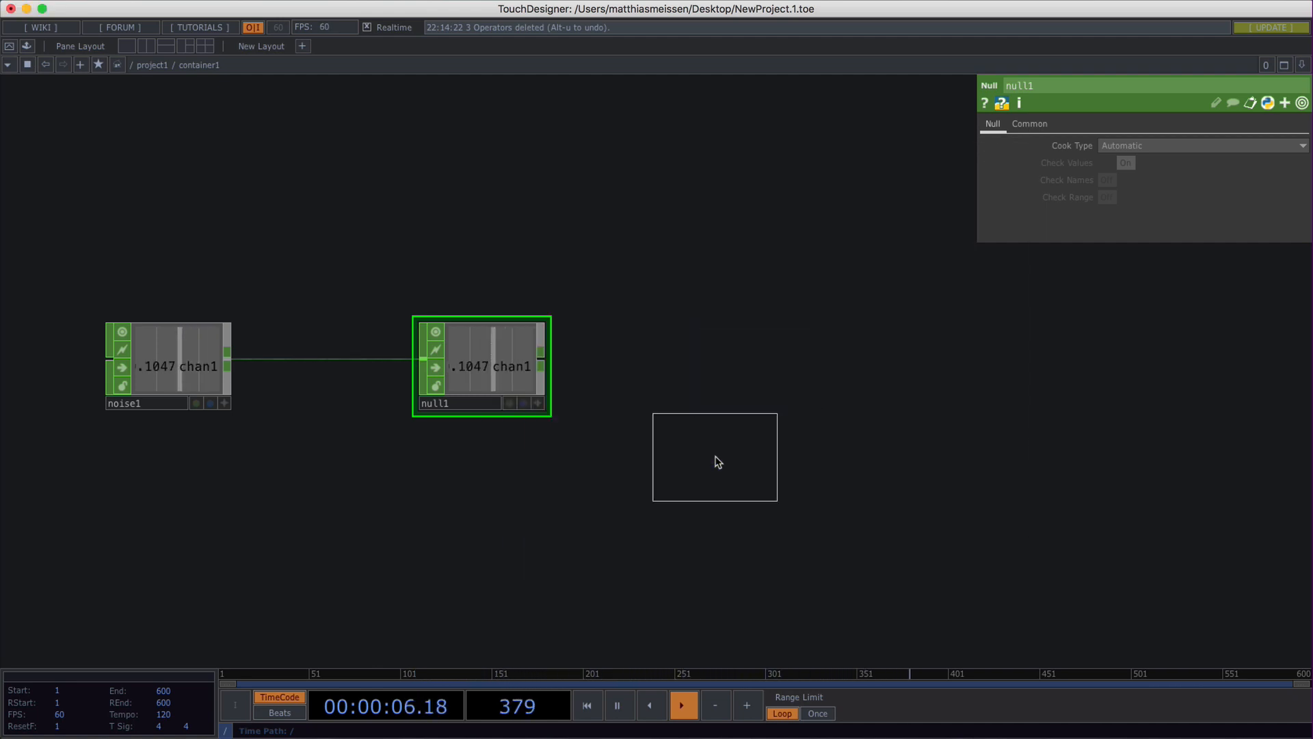
left_click(795, 369)
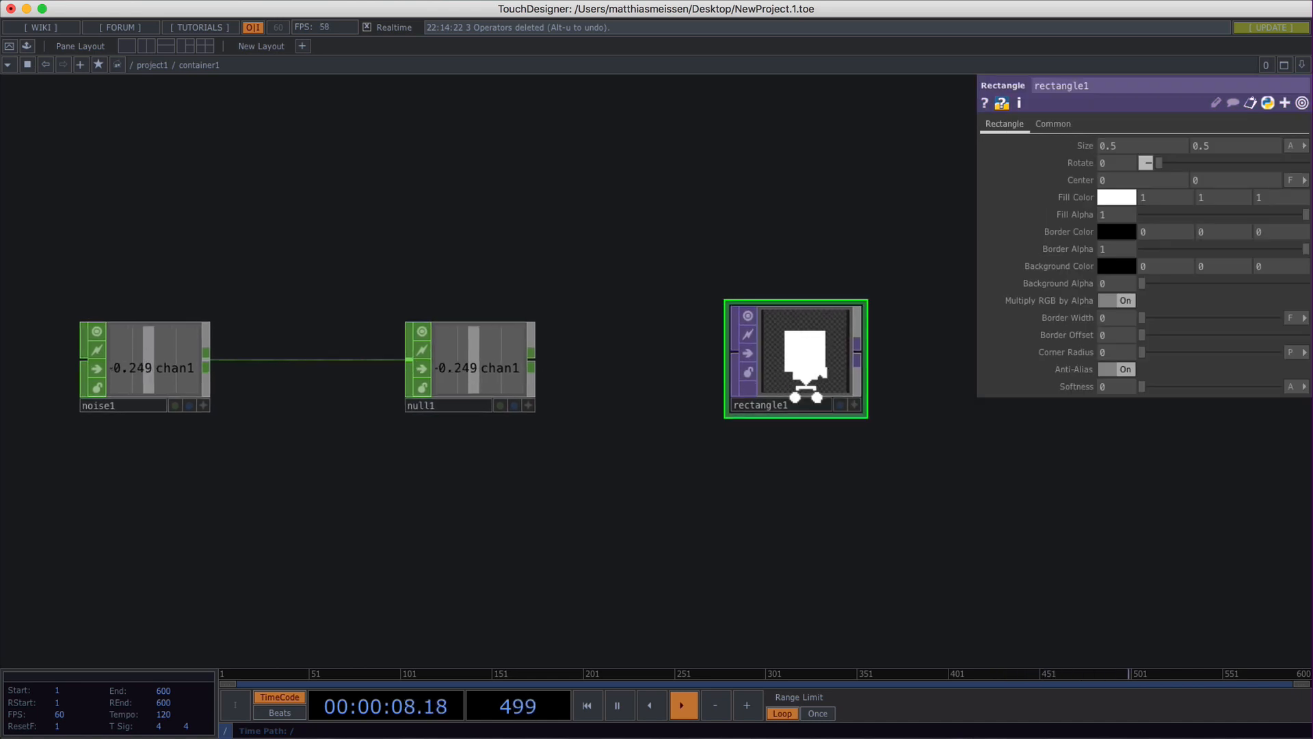
- Try a horizontal Center value of 0.2 on rectangle1
scroll(797, 369, "up", 2)
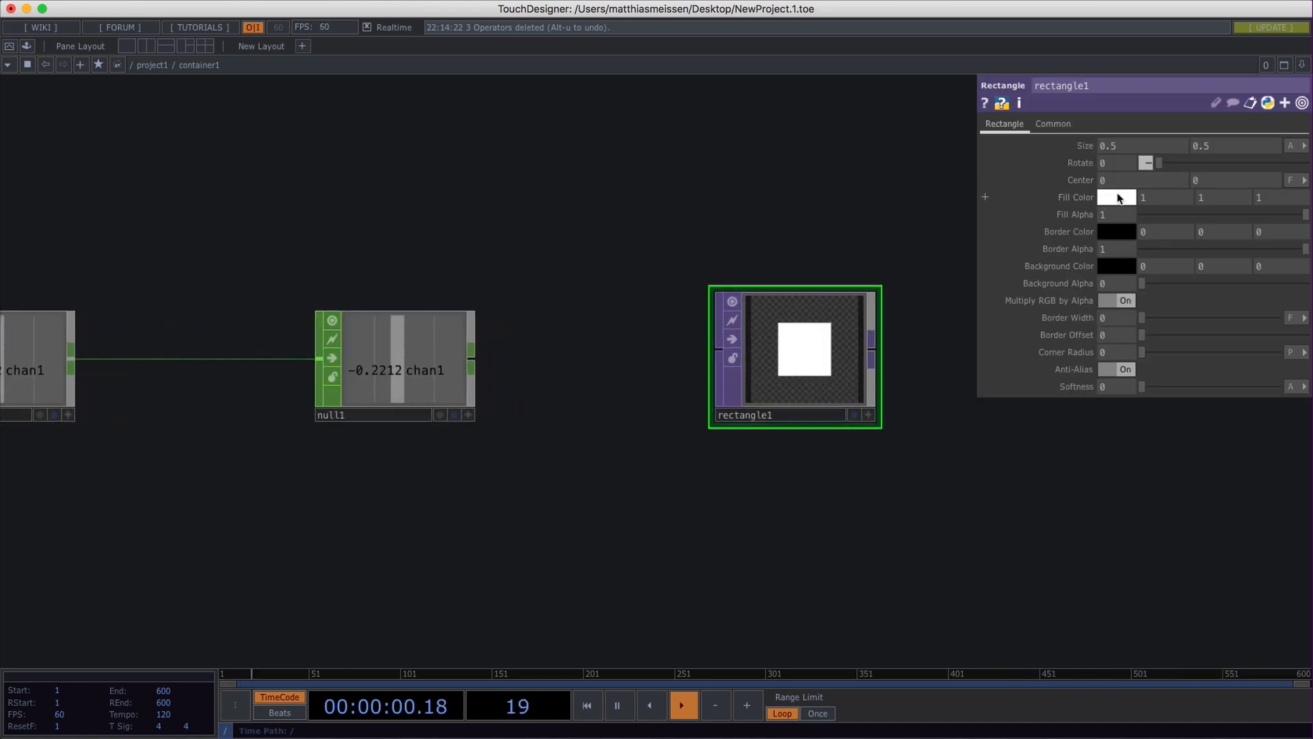
scroll(851, 329, "up", 2)
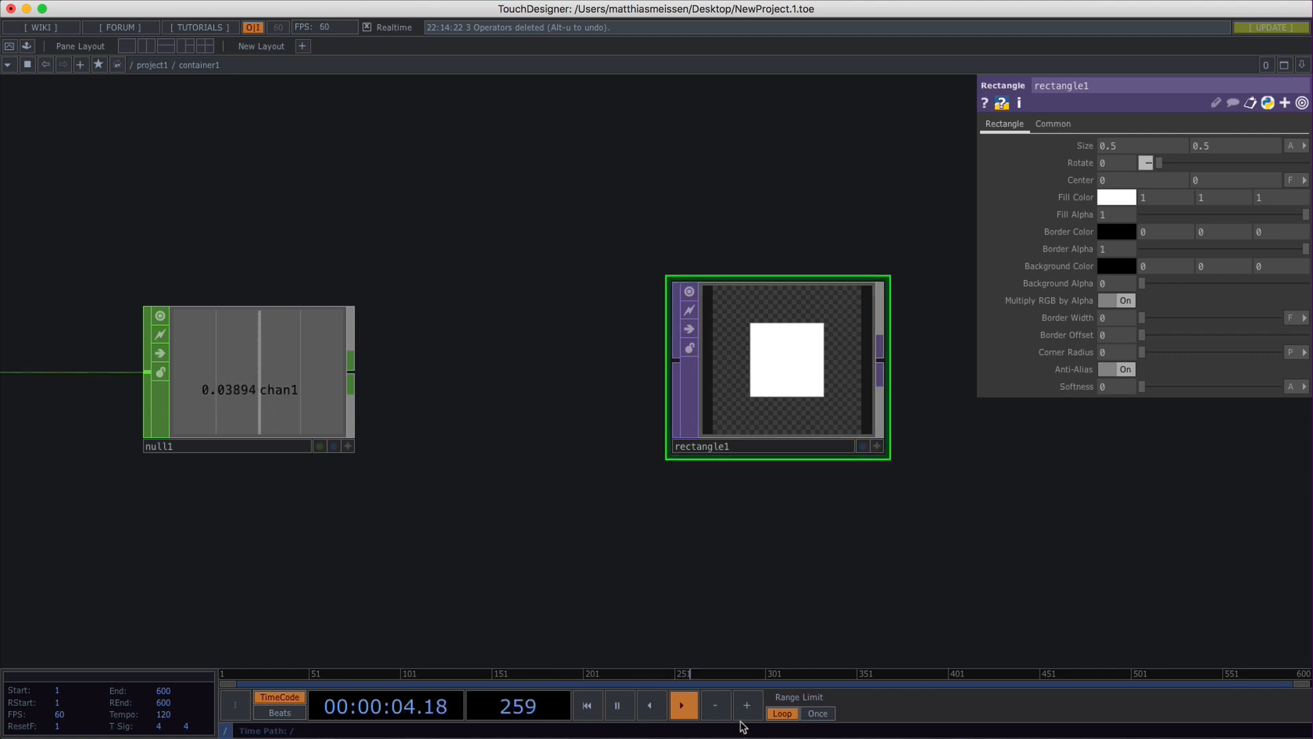
left_click(1121, 180)
type("0.2")
key("Return")
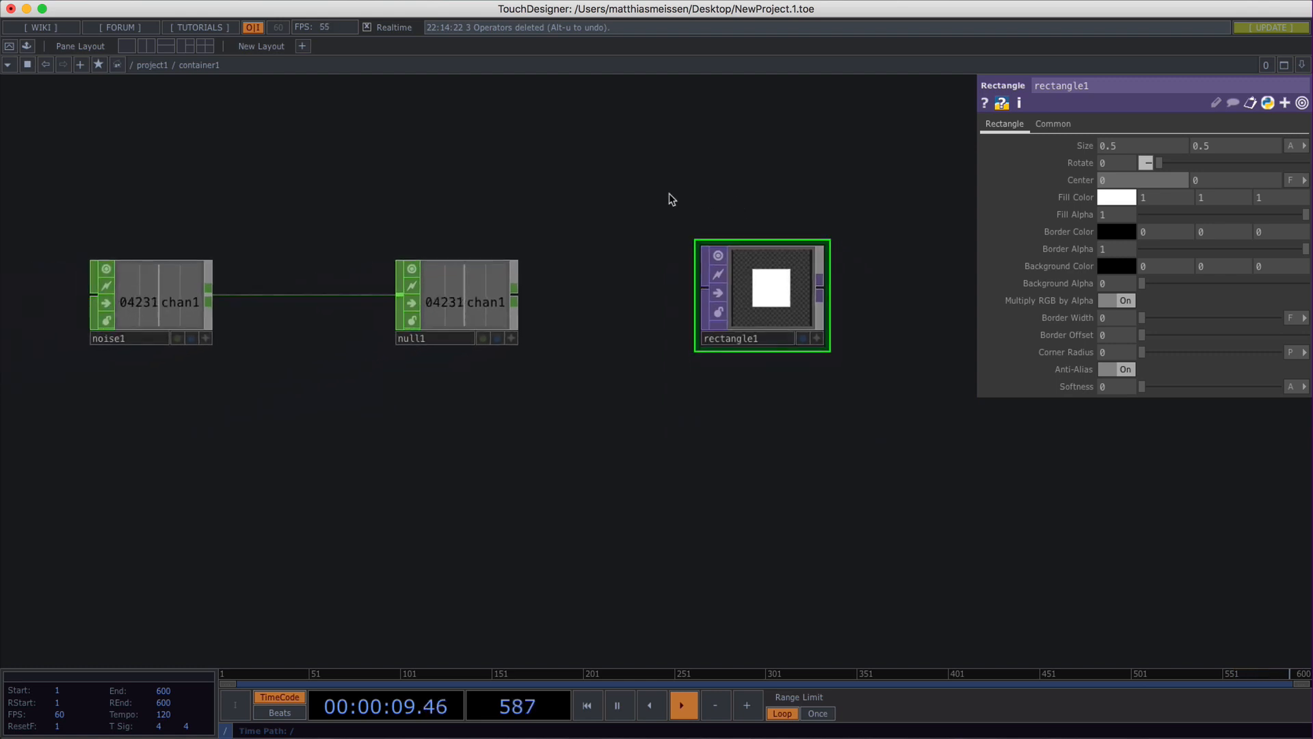
- Make null1's viewer active and reference its chan1 channel in rectangle1's horizontal Center value
left_click_drag(669, 199, 684, 215)
left_click(534, 343)
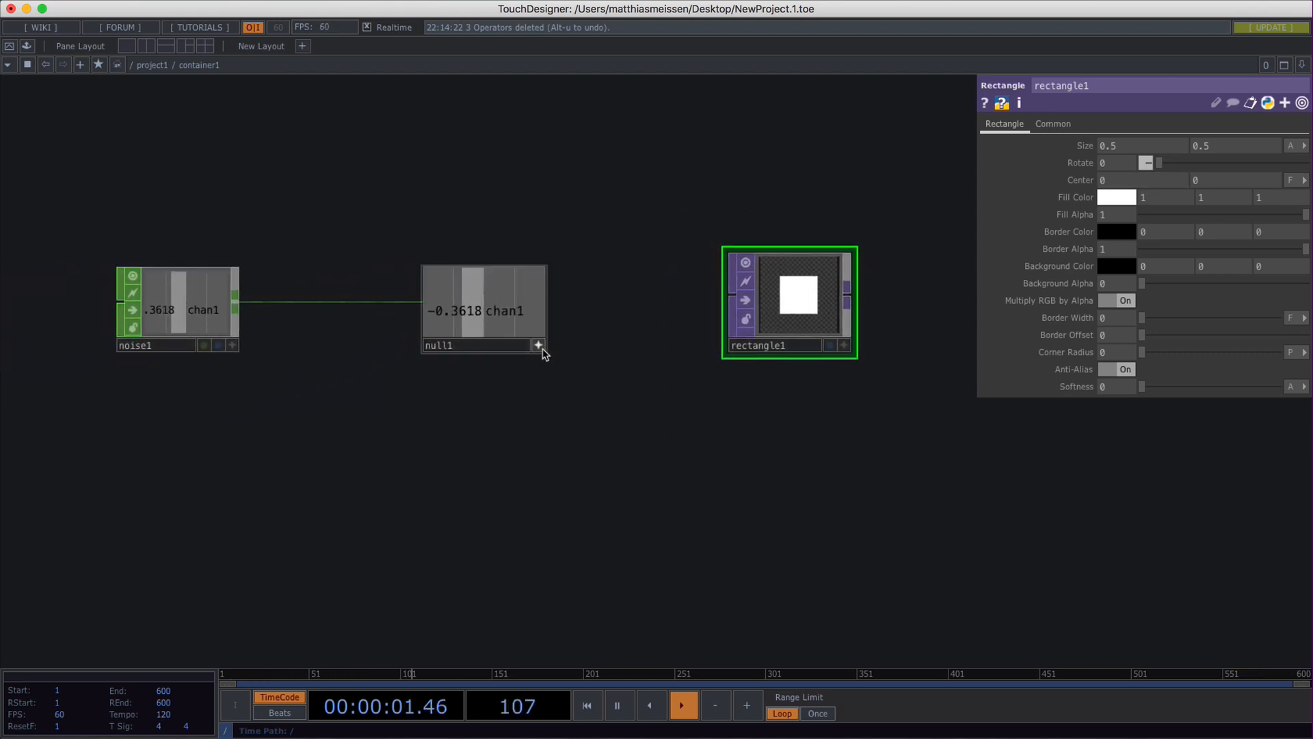
left_click_drag(541, 323, 1135, 180)
left_click(1162, 155)
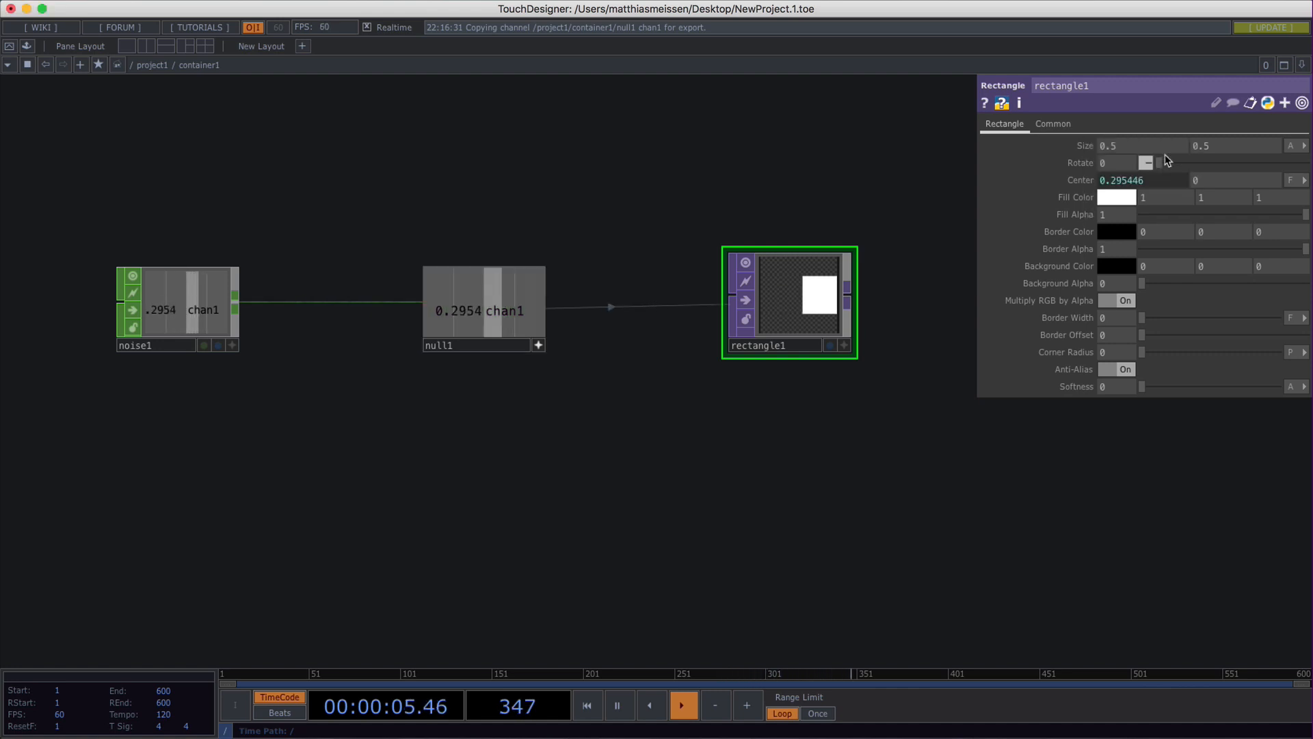
- Replace noise1's channel names with tx ty to generate two noise channels
scroll(652, 391, "up", 3)
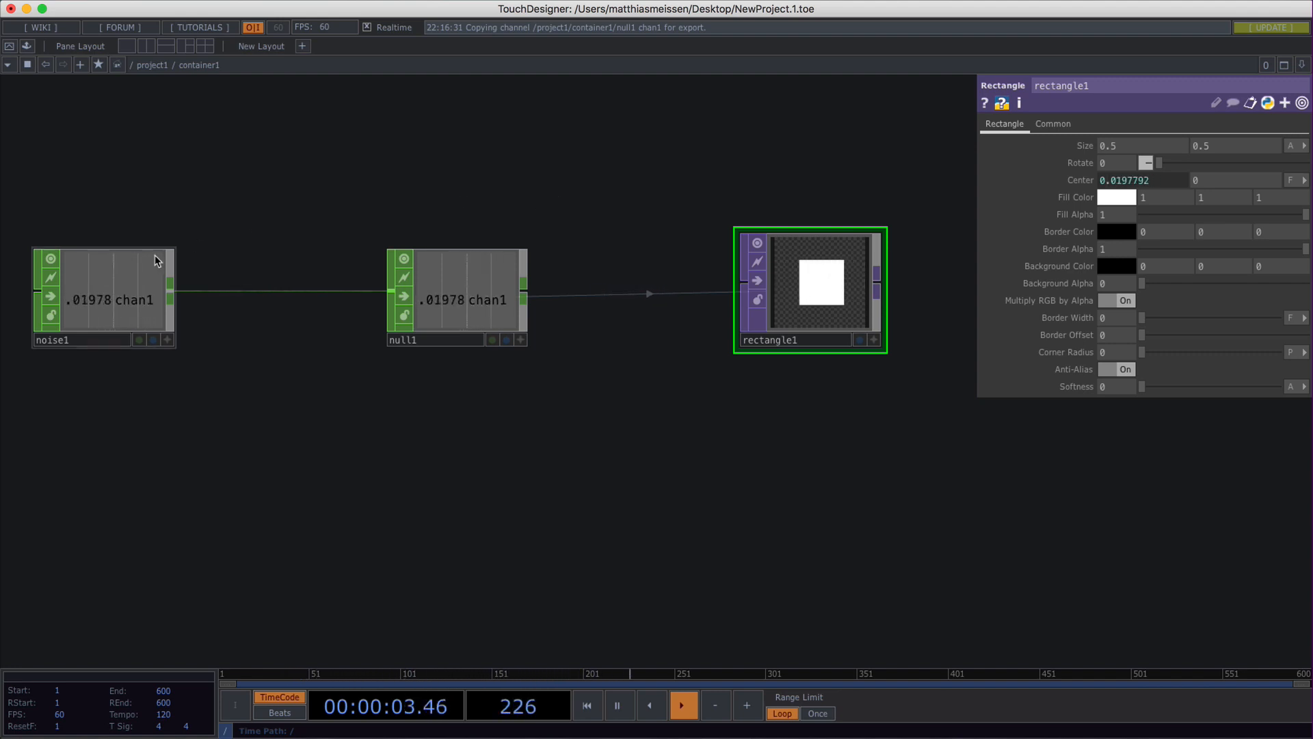
left_click(129, 267)
left_click_drag(331, 194, 360, 195)
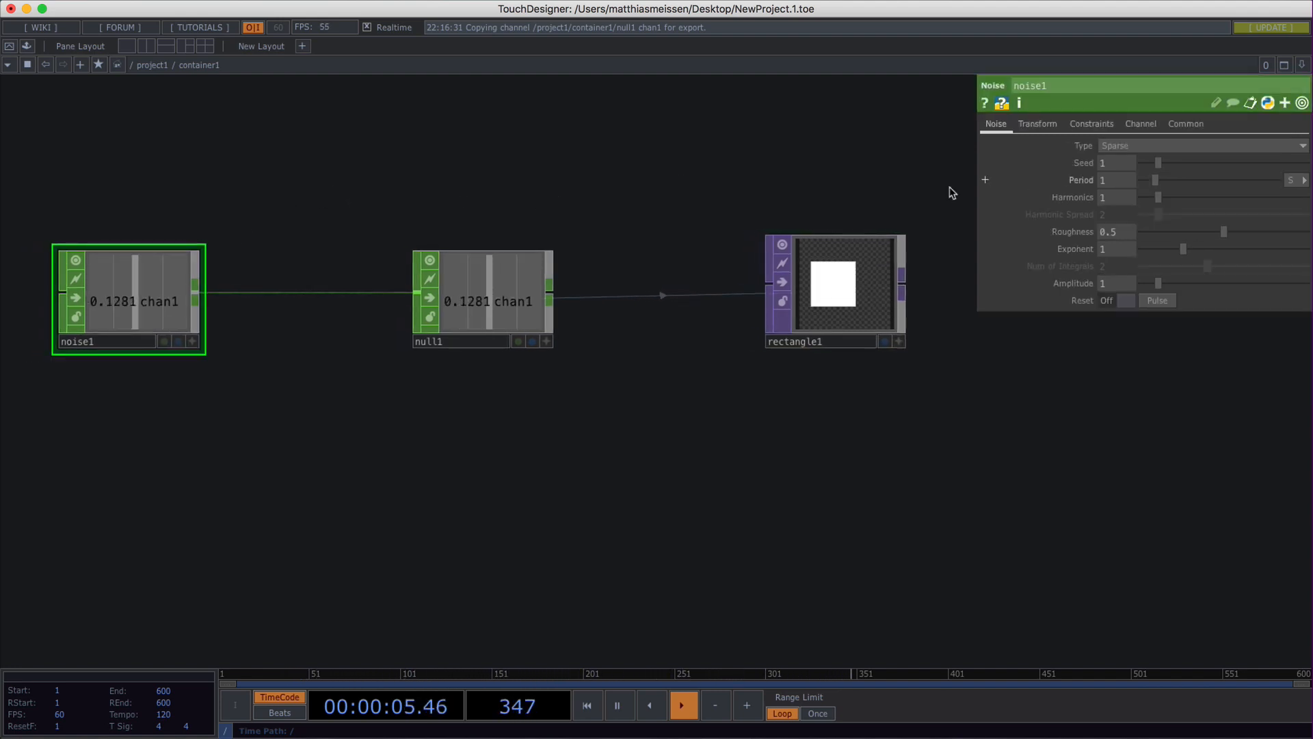
left_click(1140, 124)
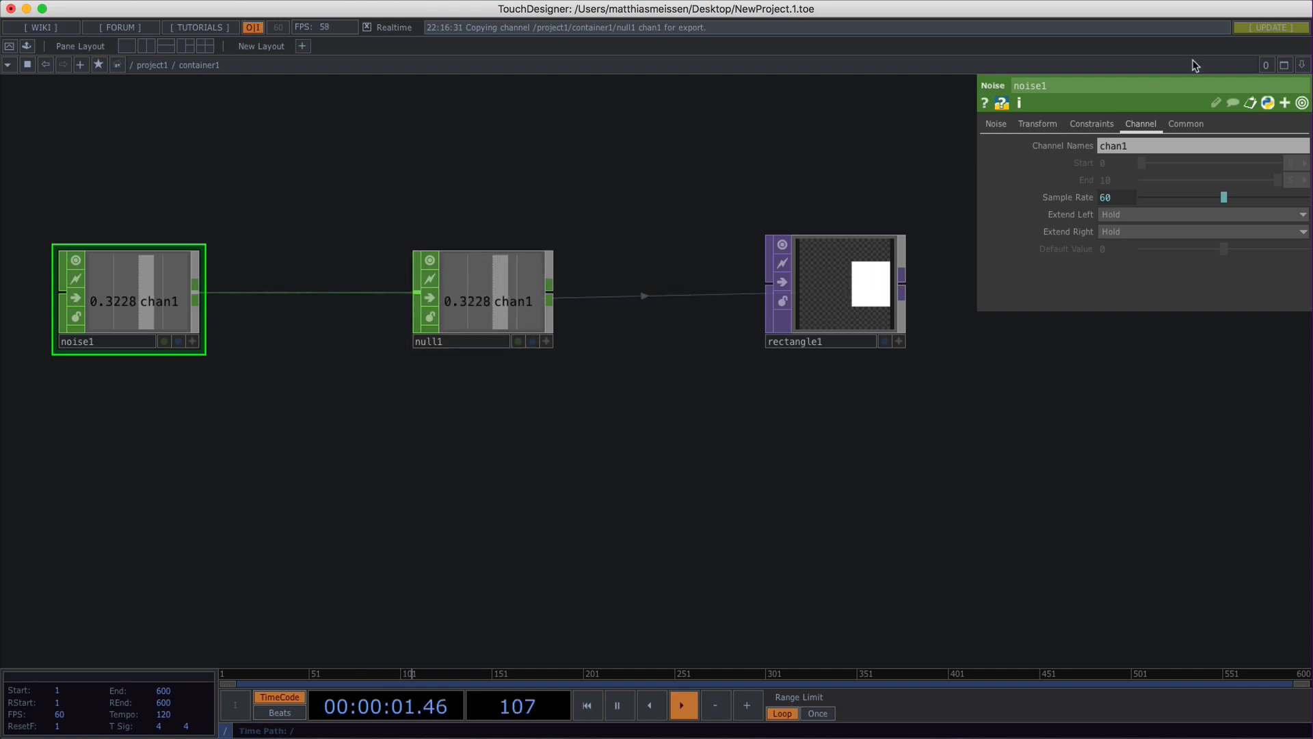
left_click(1159, 141)
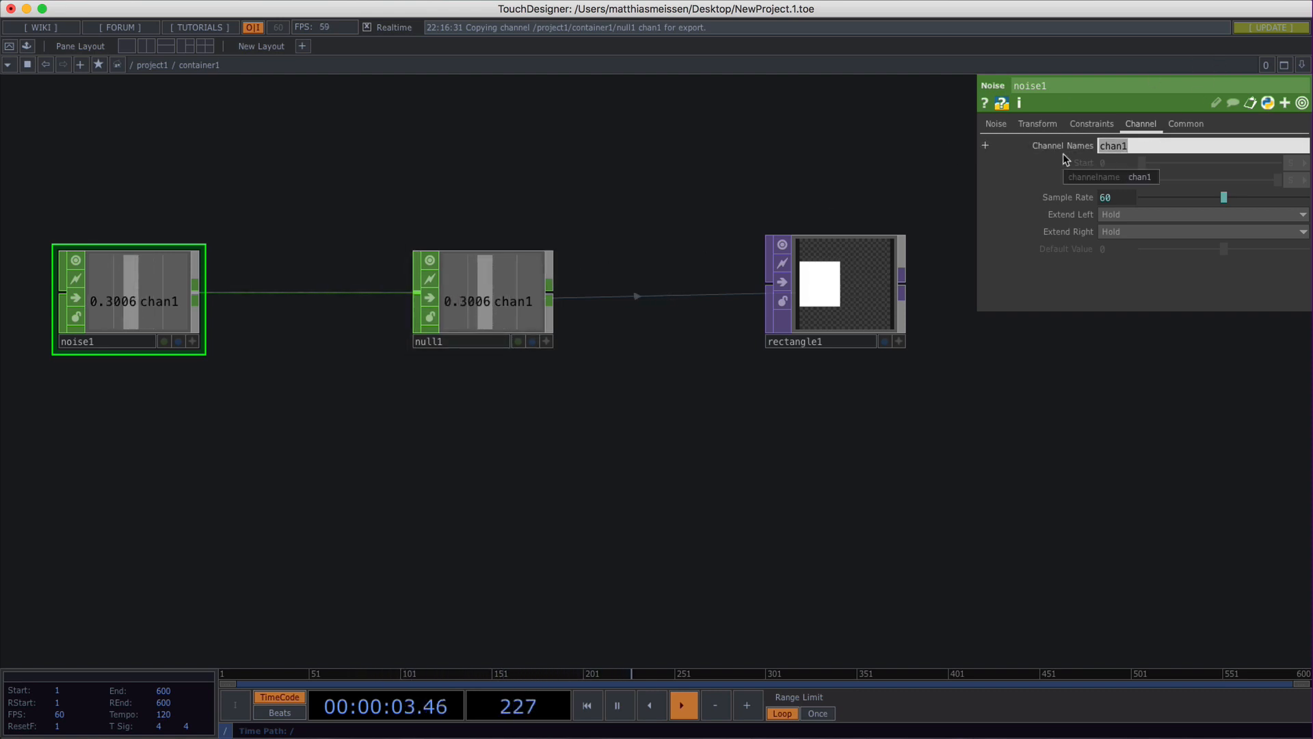
key("BackSpace")
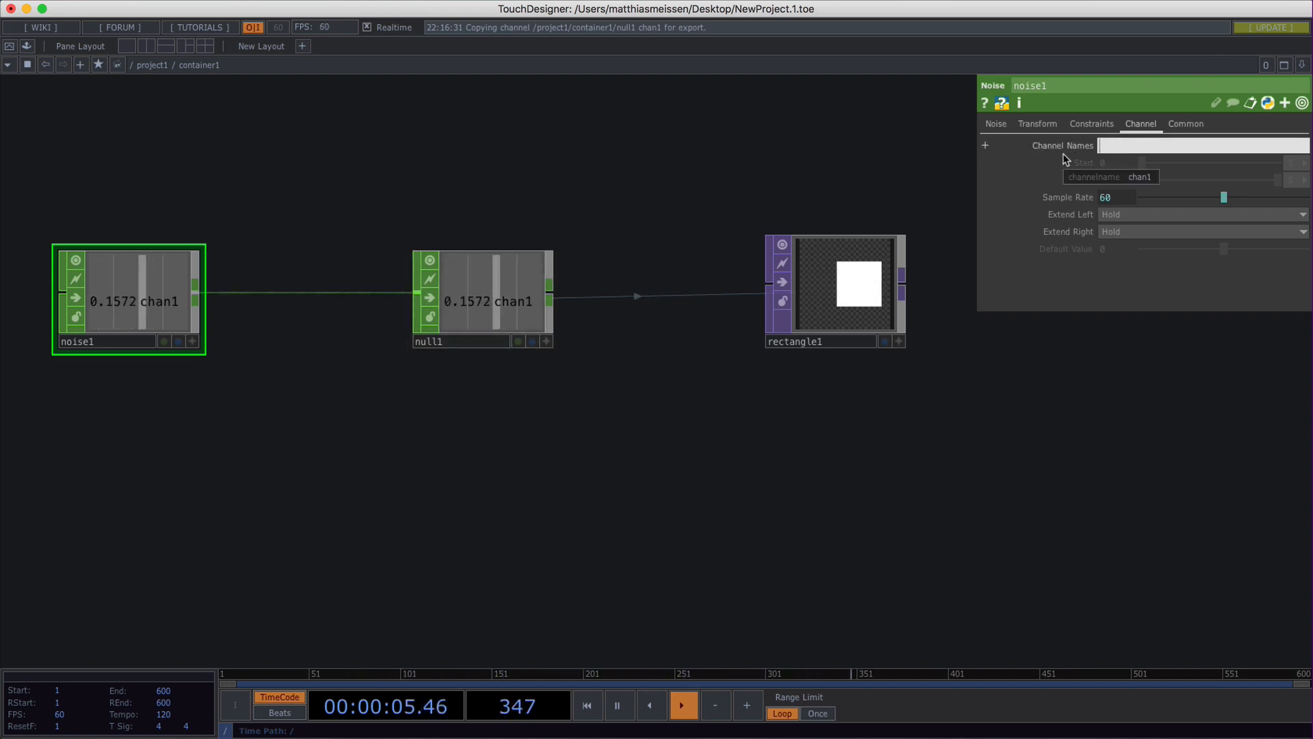
type("tx ty")
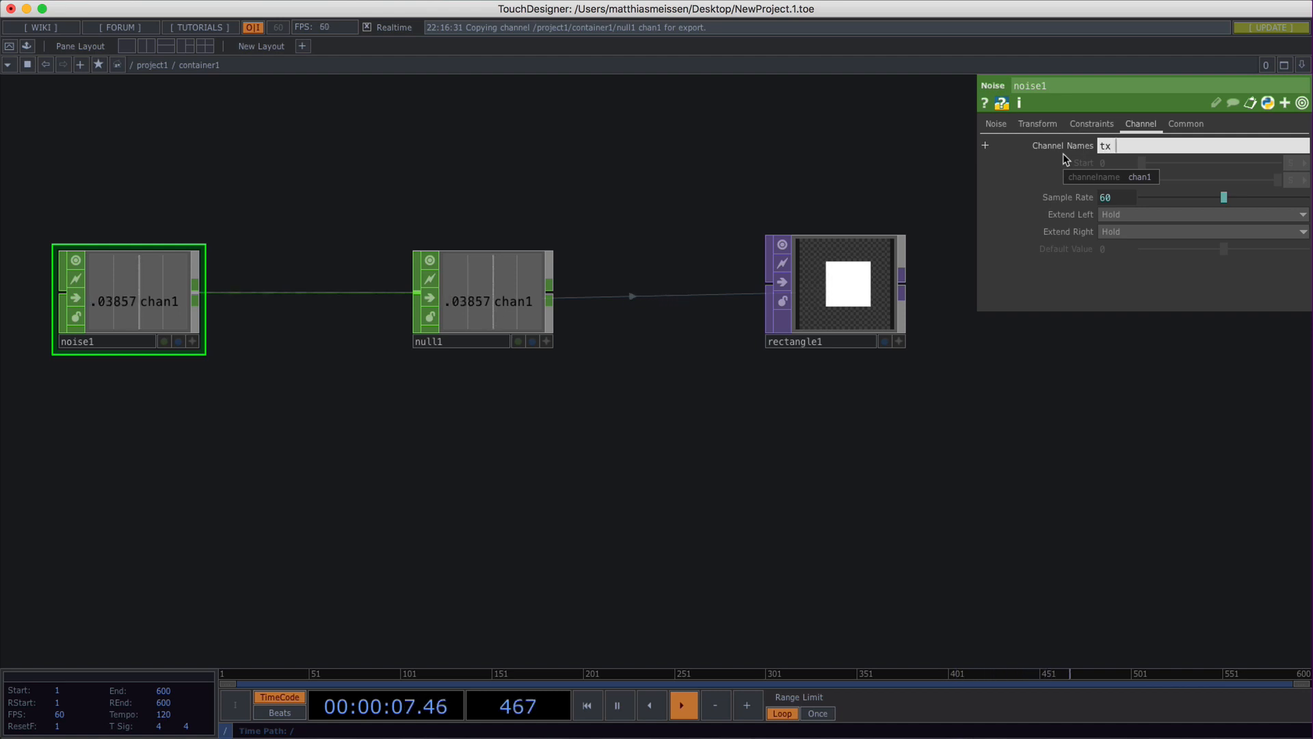
key("Return")
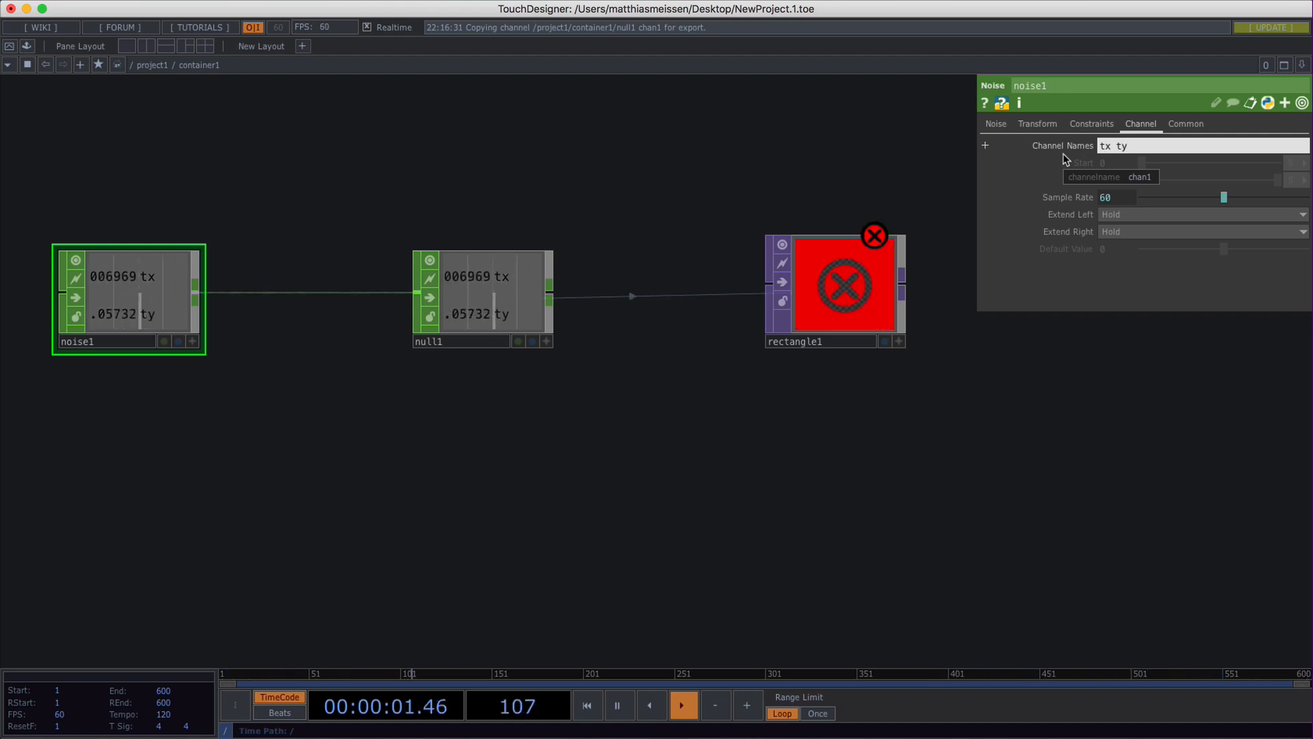
- Change the expression for rectangle1's horizontal center to op('null1')['tx']
left_click(834, 288)
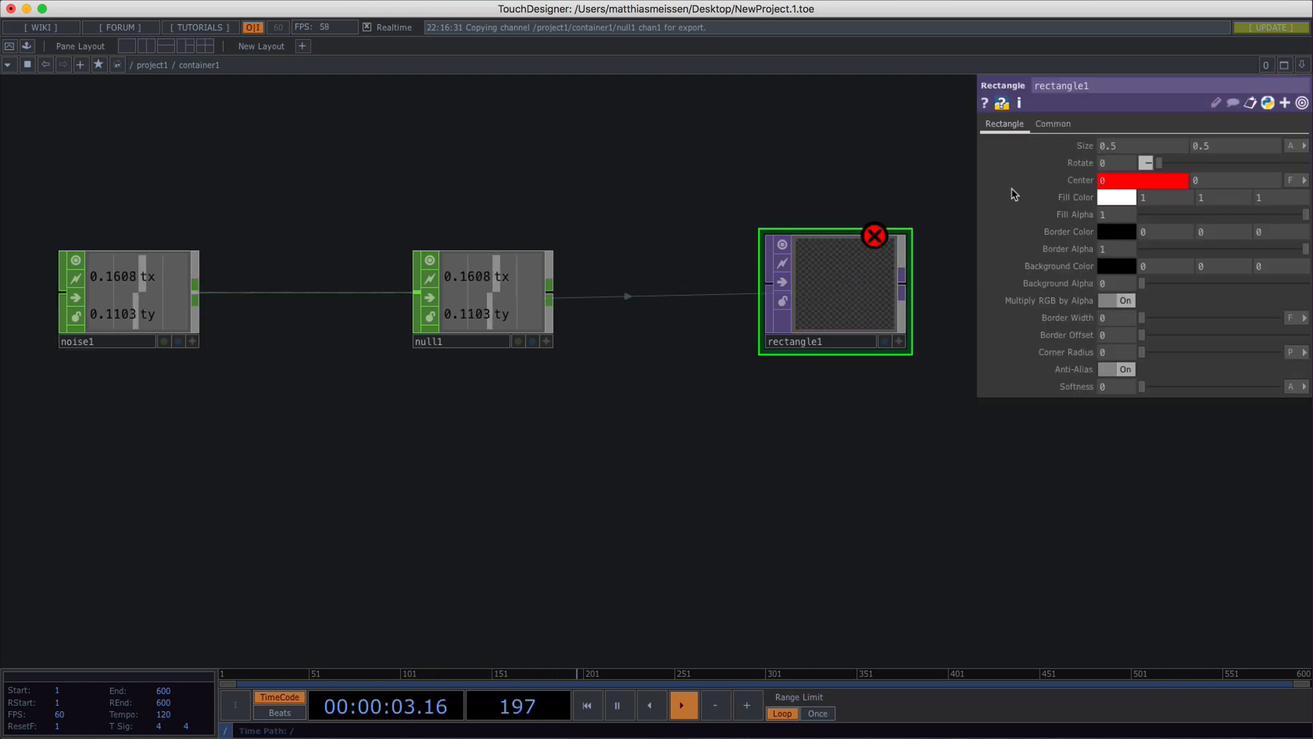
left_click(1102, 178)
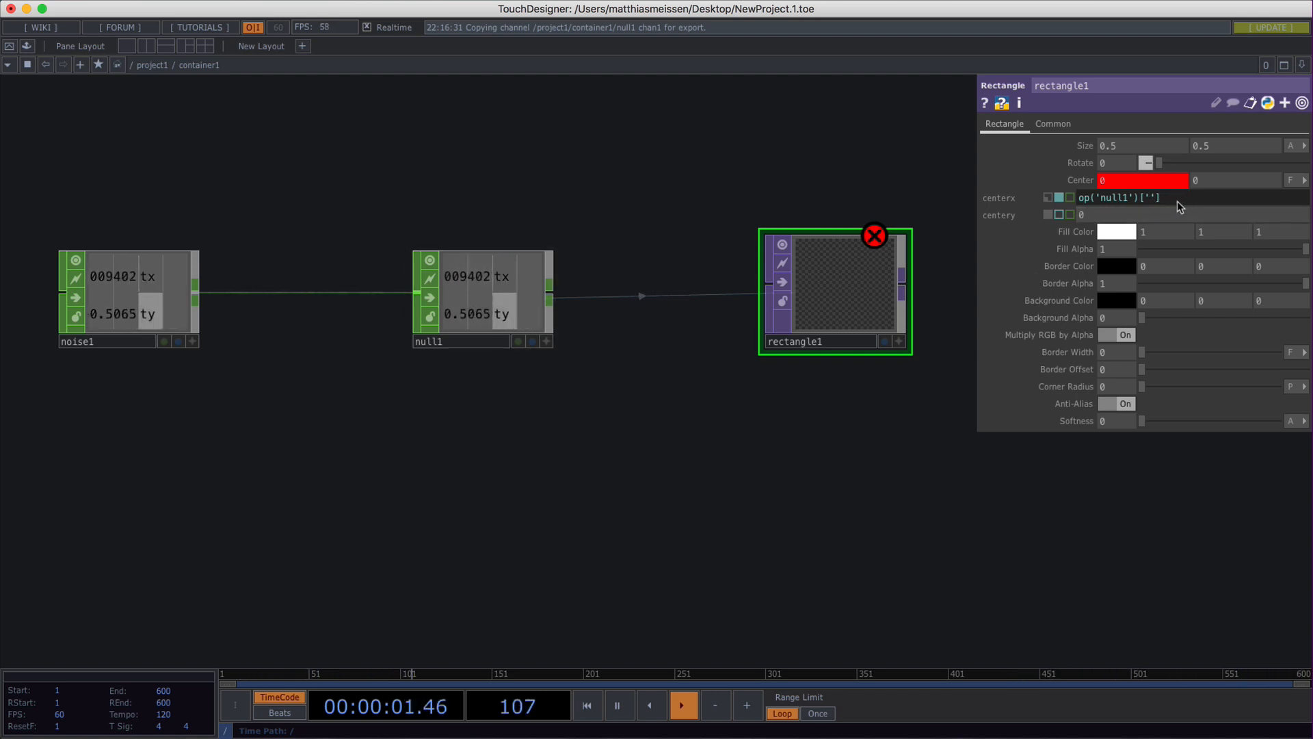
key("Return")
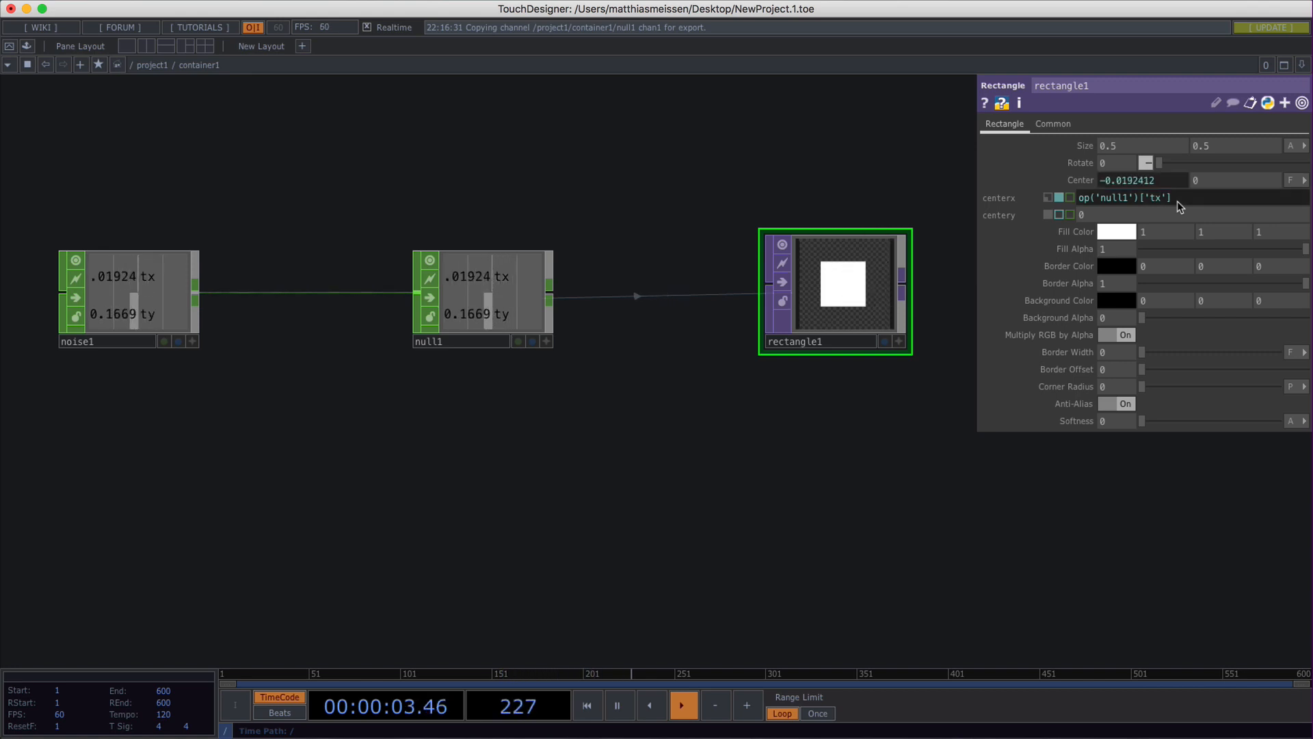
left_click(1086, 181)
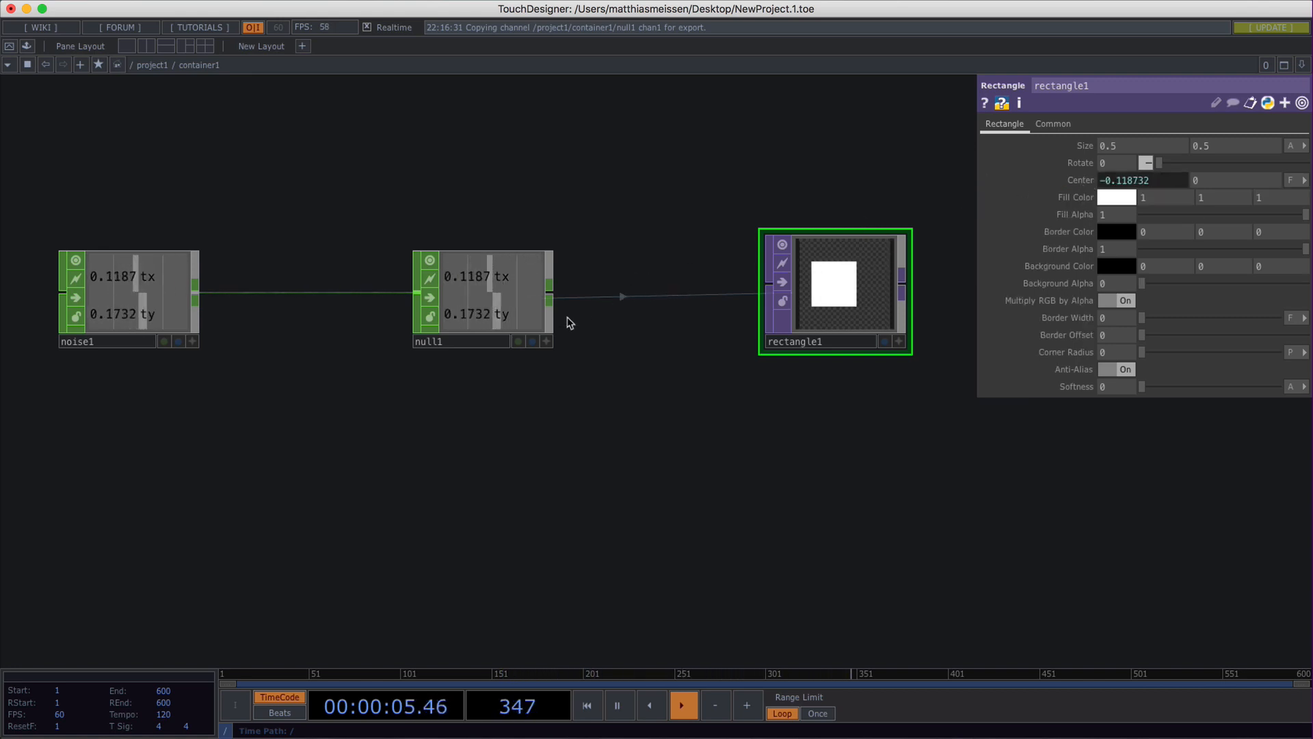
- Reference null1's ty channel in rectangle1's vertical Center value, with null1's viewer active only for the transfer
left_click(547, 342)
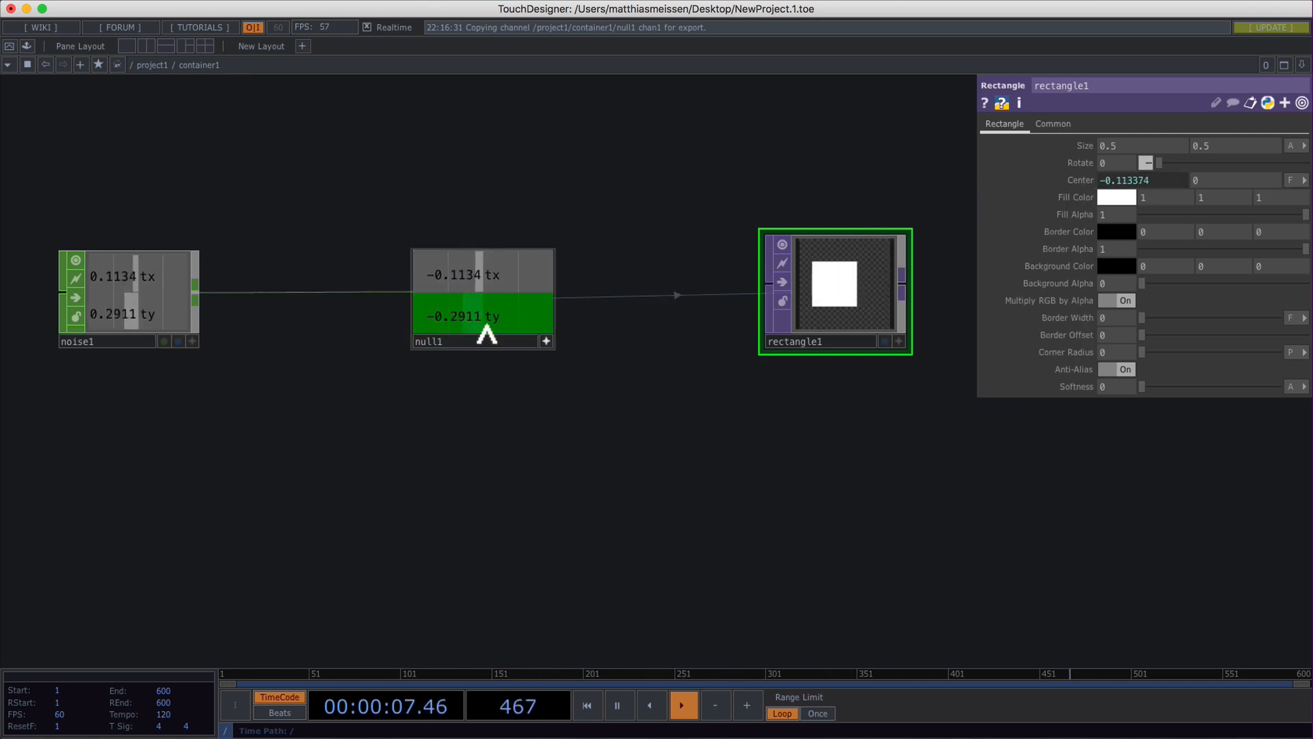
left_click_drag(484, 328, 1236, 180)
left_click(1263, 165)
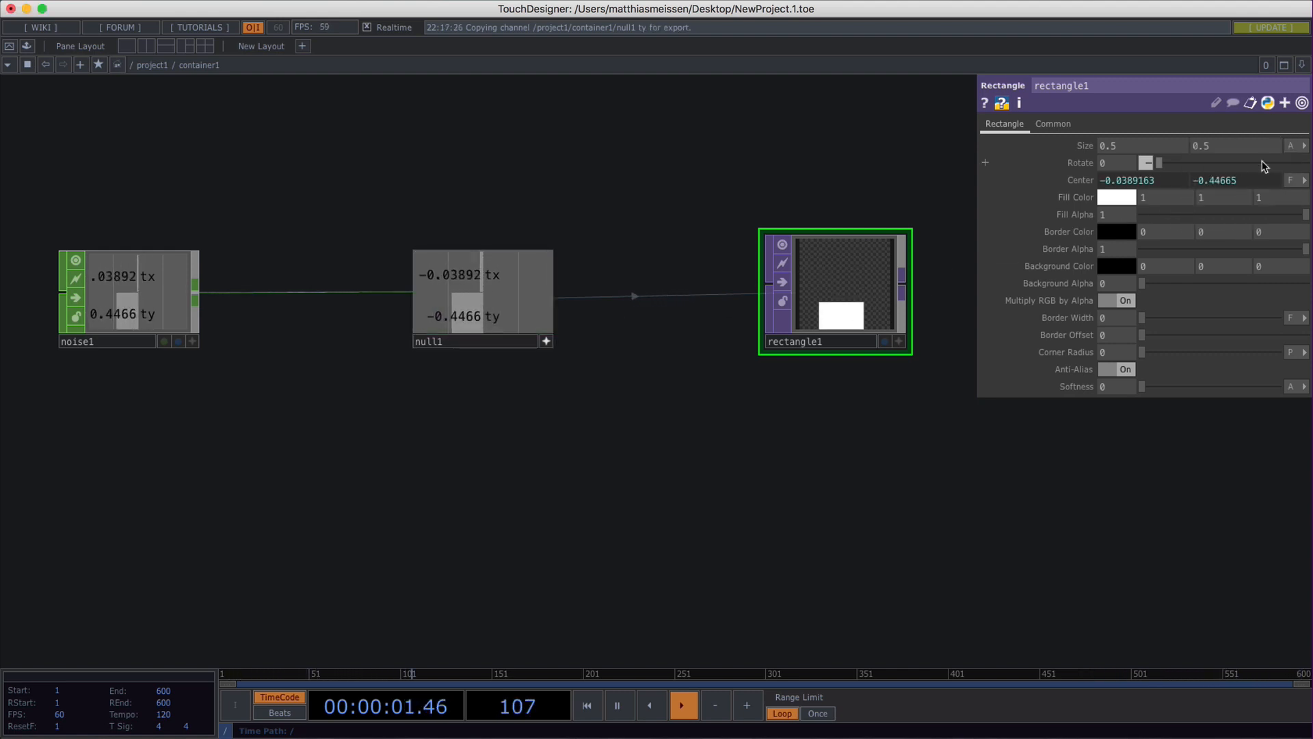
left_click(546, 342)
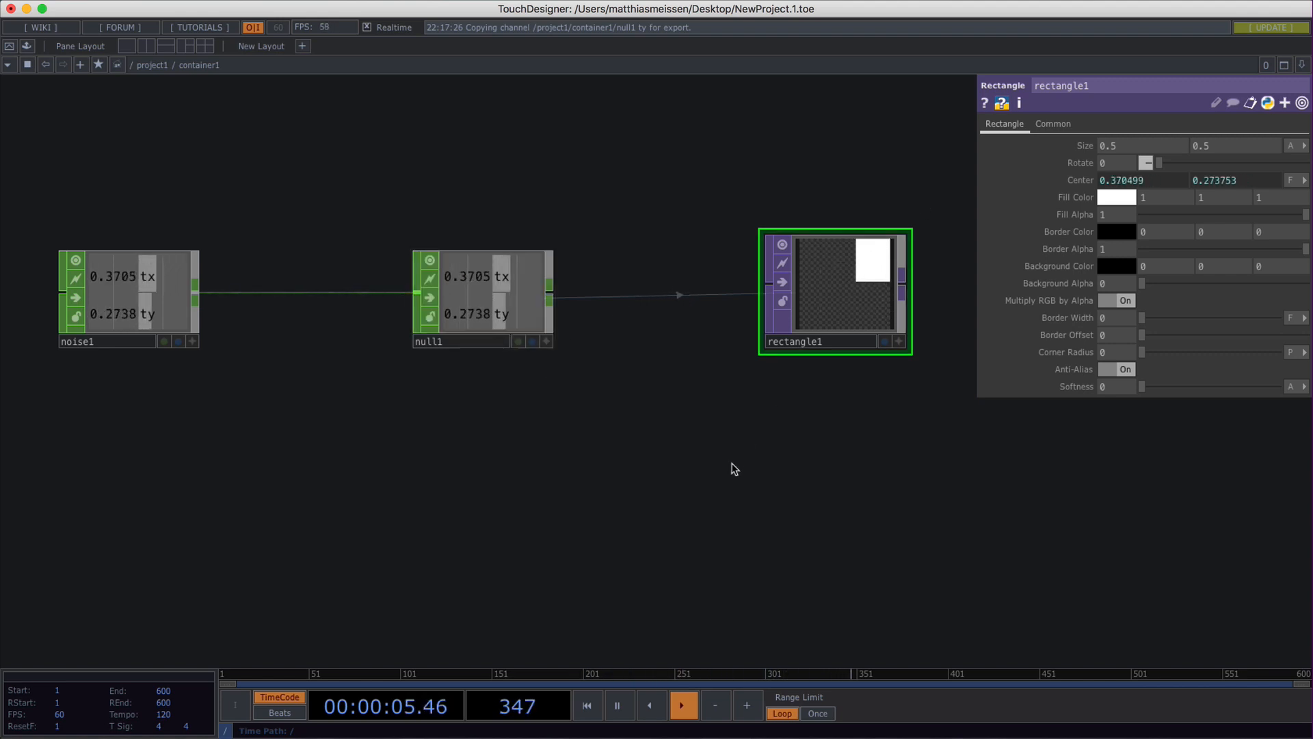
- Open rectangle1's output in a separate viewer window and move that window clear of the operators
scroll(741, 469, "down", 2)
right_click(824, 280)
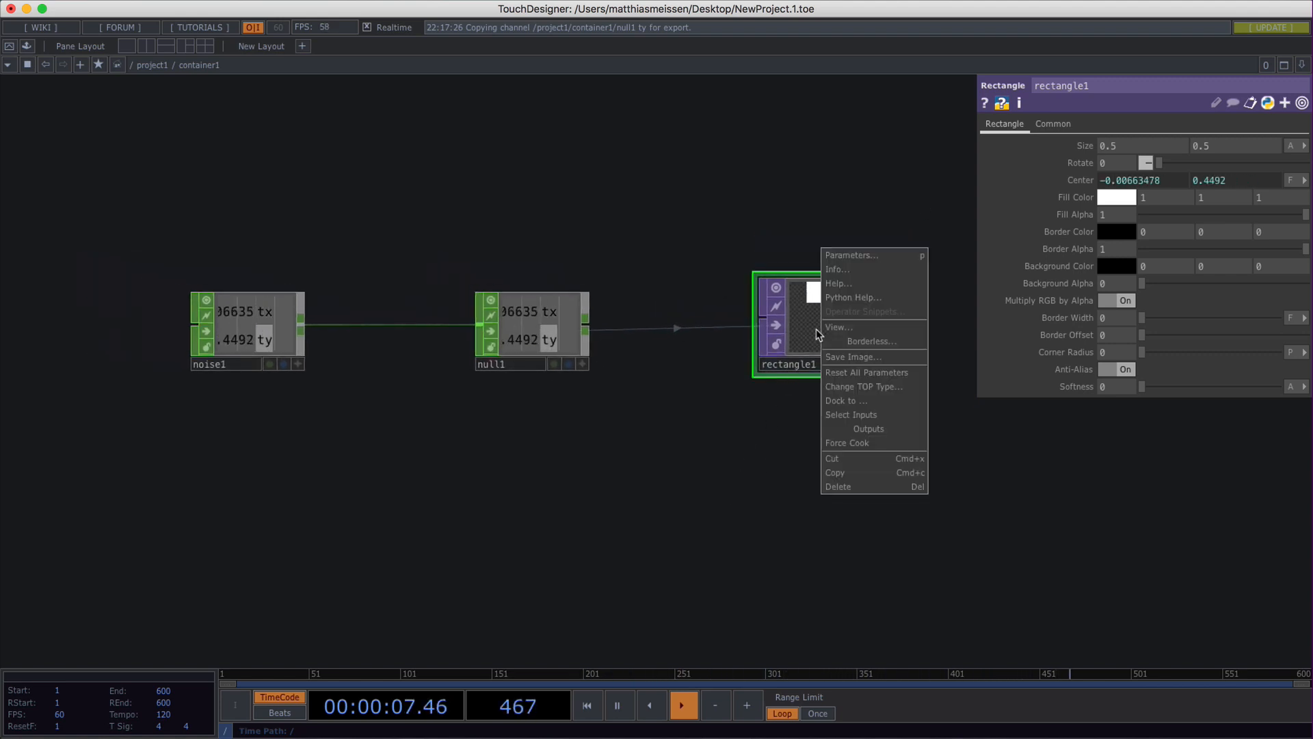
left_click(864, 329)
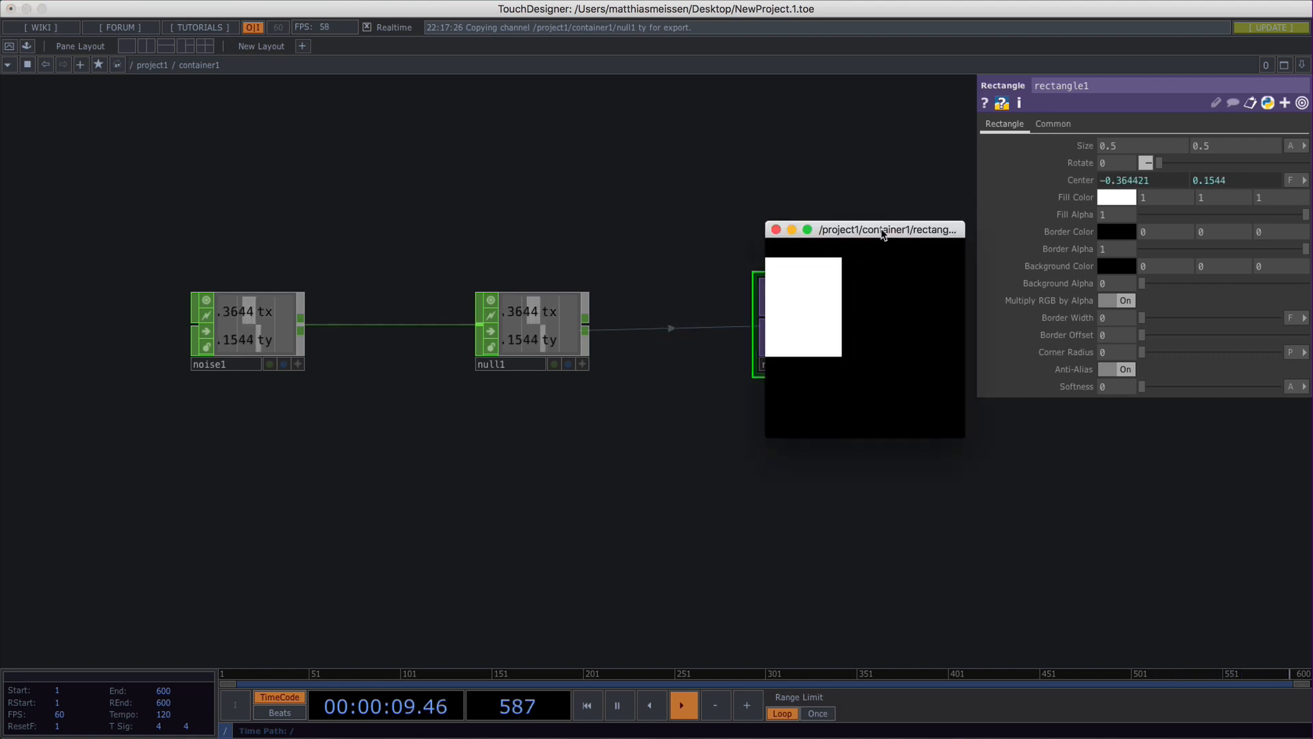
left_click_drag(882, 231, 116, 14)
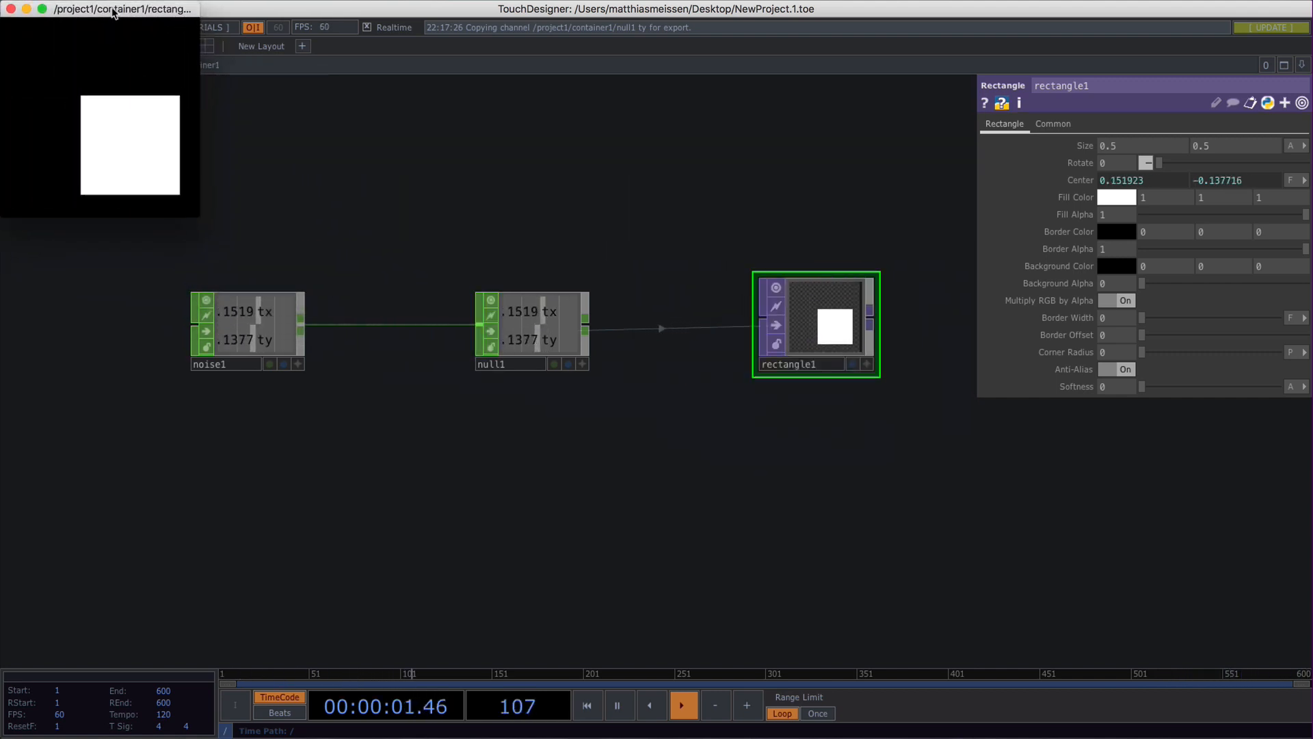
- Enlarge rectangle1's viewer window considerably and show noise1's noise parameters
left_click(226, 322)
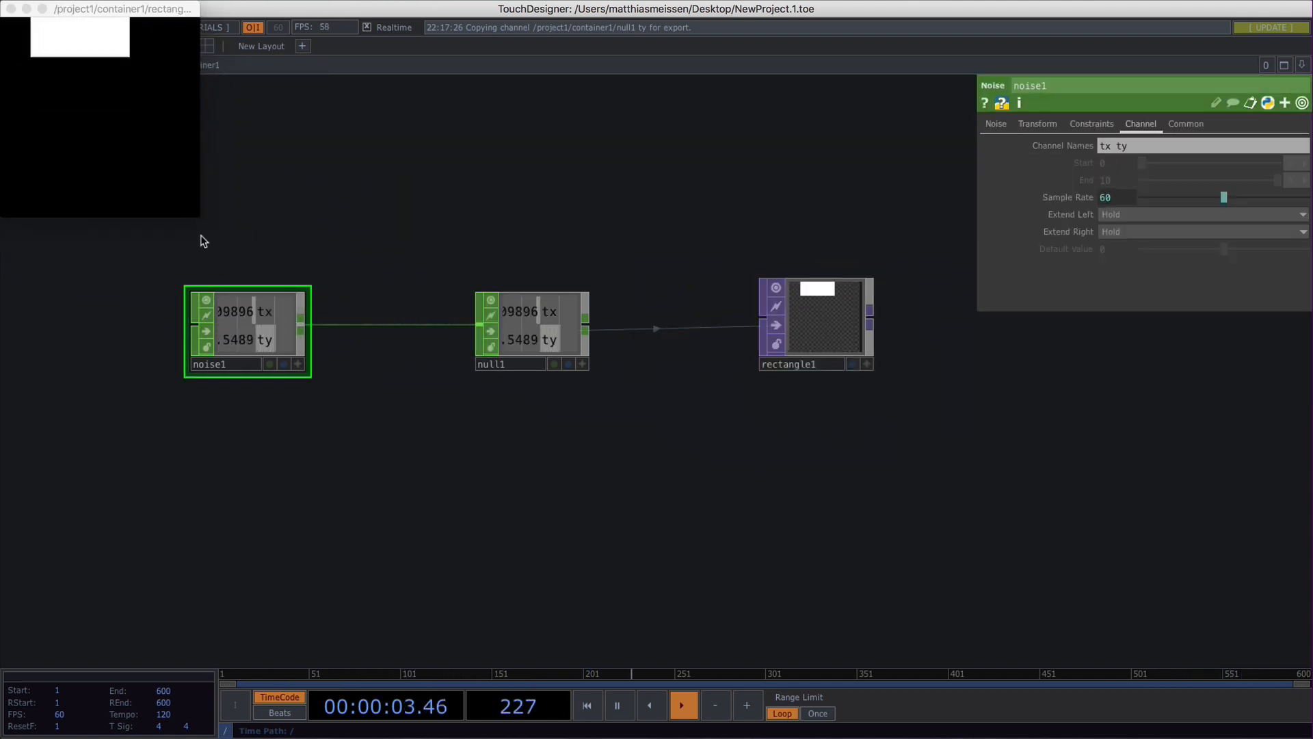
left_click_drag(200, 218, 665, 474)
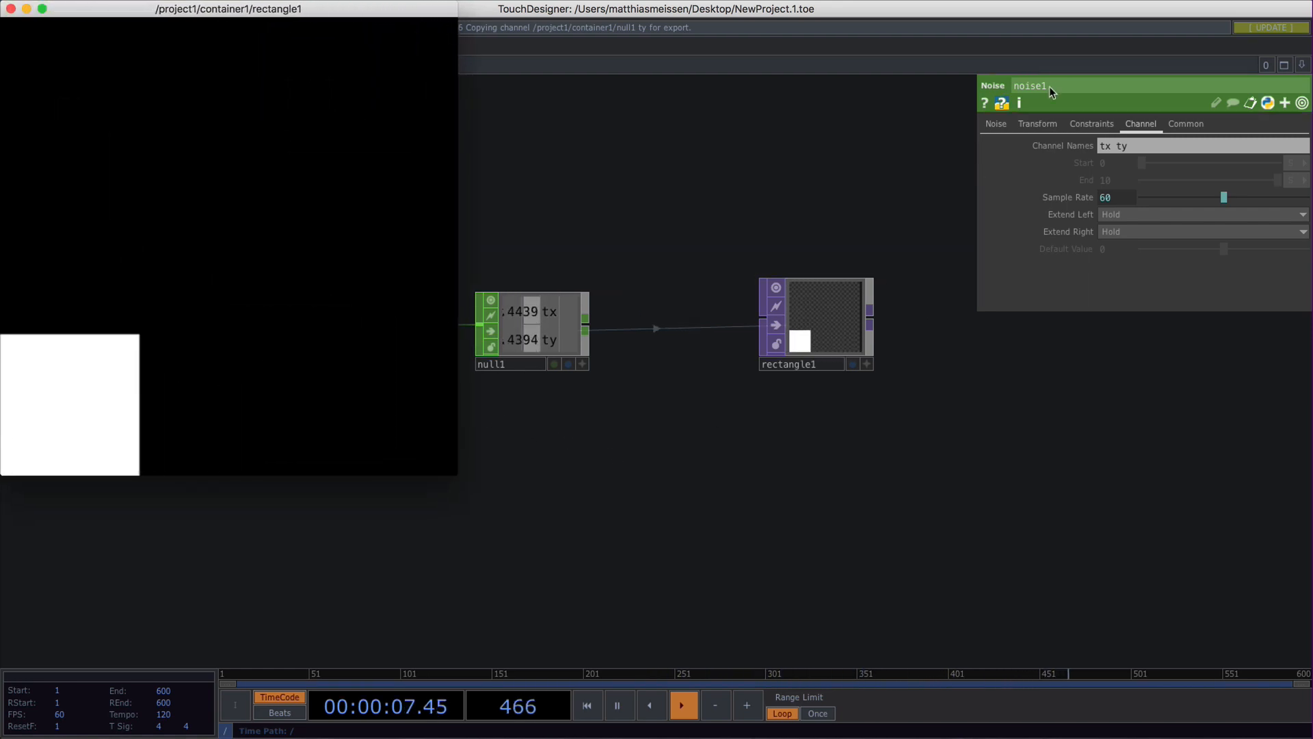
left_click(996, 124)
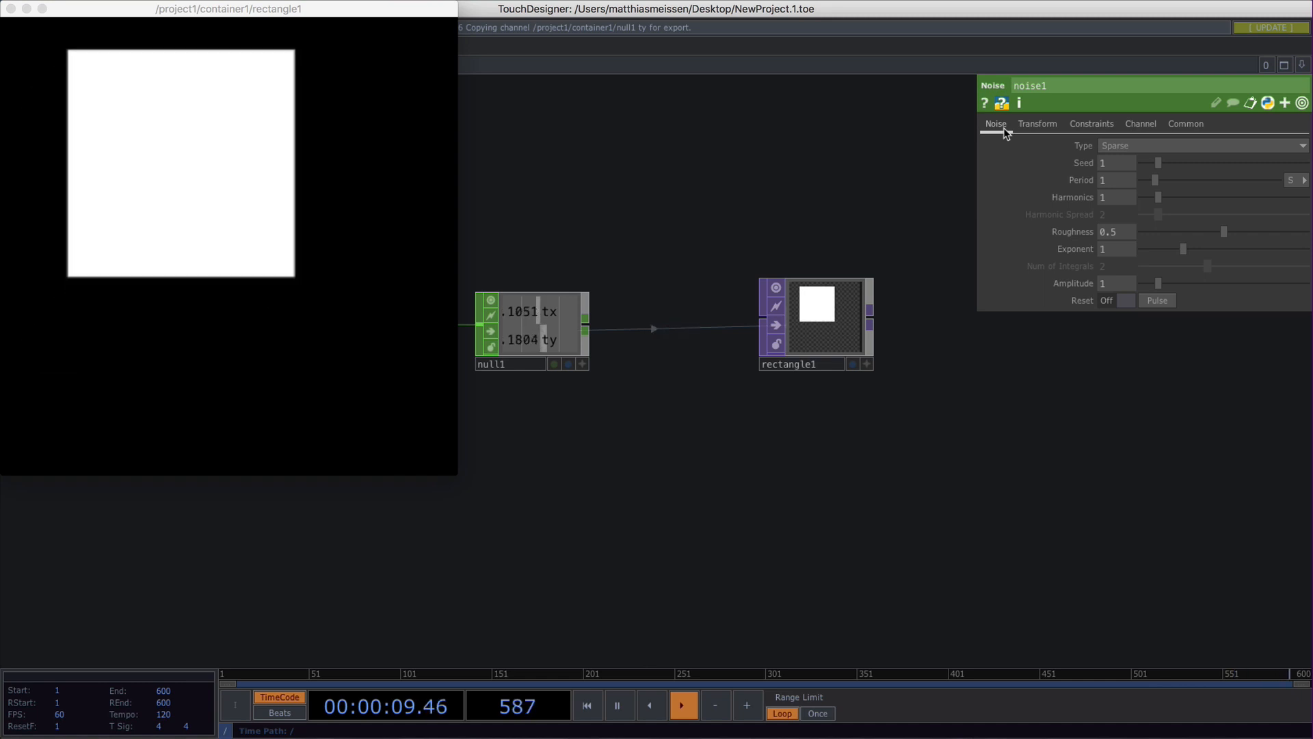
- Review the noise types available for noise1, leaving Sparse selected
left_click(1209, 146)
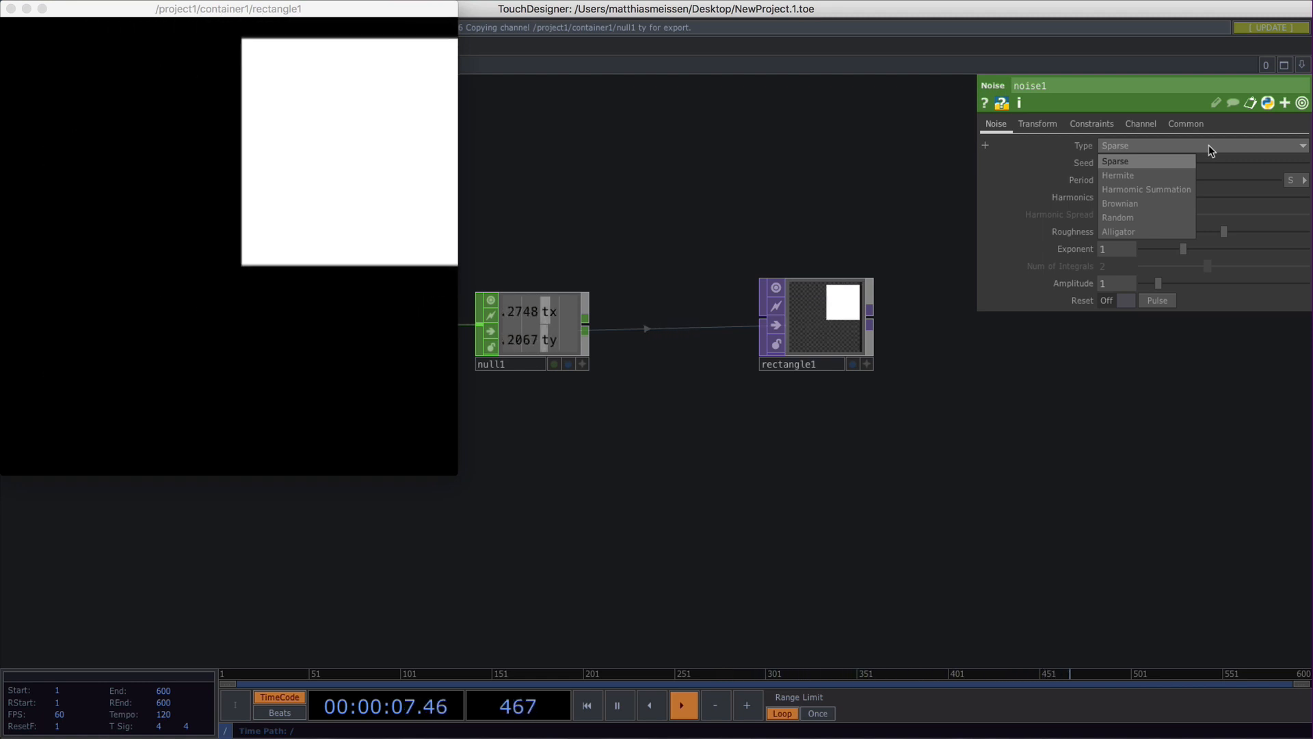
left_click(1040, 157)
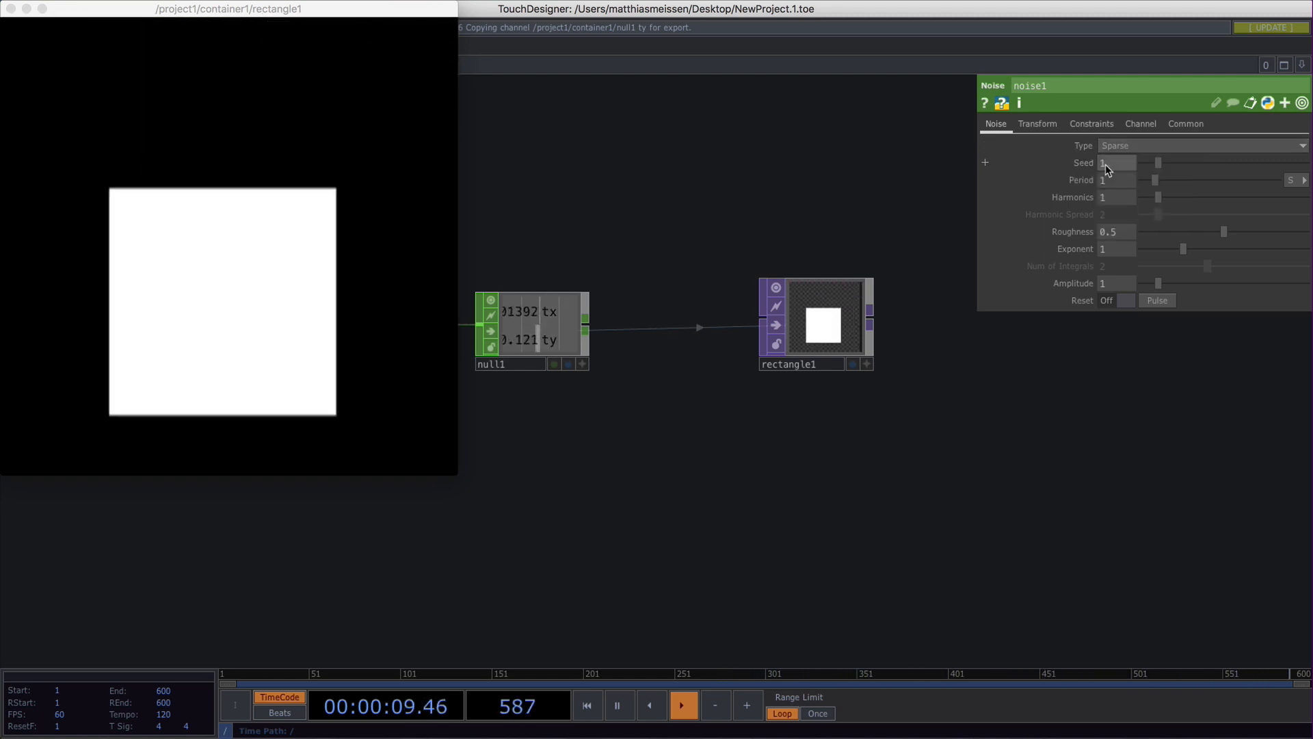
left_click_drag(739, 238, 1042, 329)
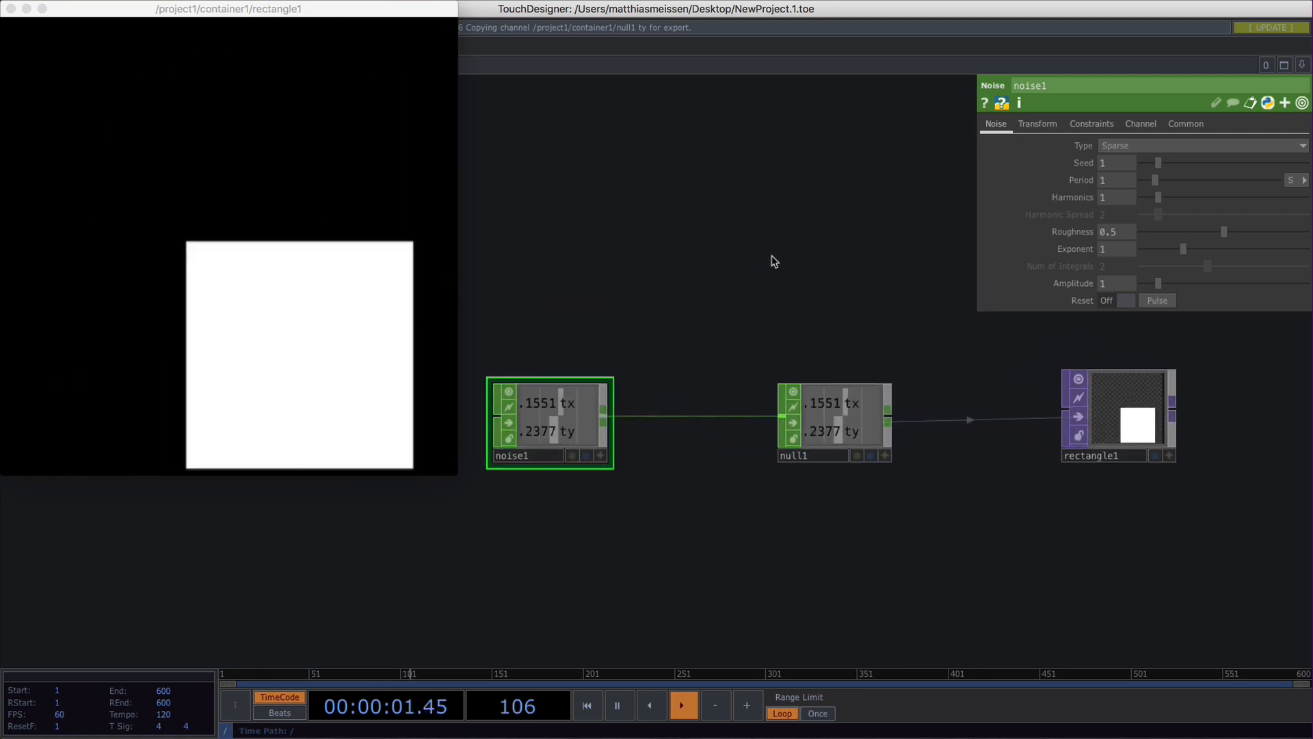
left_click_drag(744, 268, 796, 313)
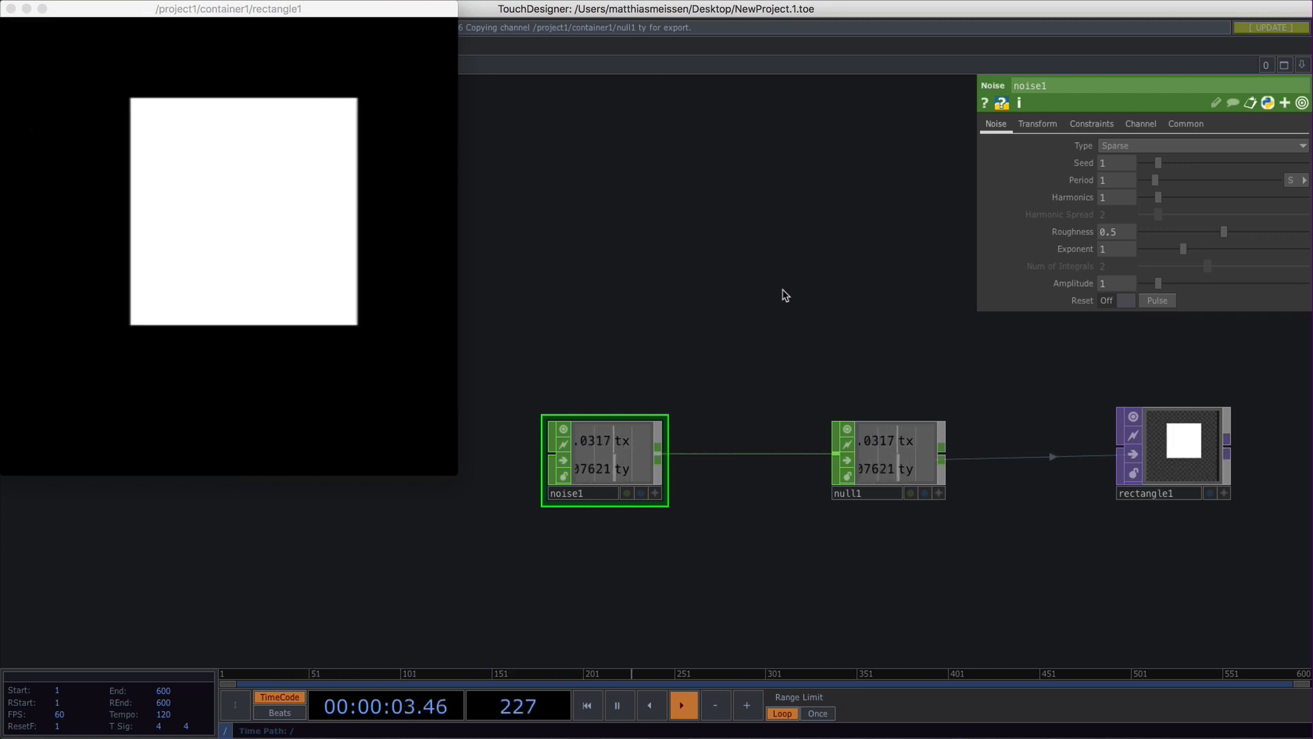
left_click_drag(765, 291, 761, 317)
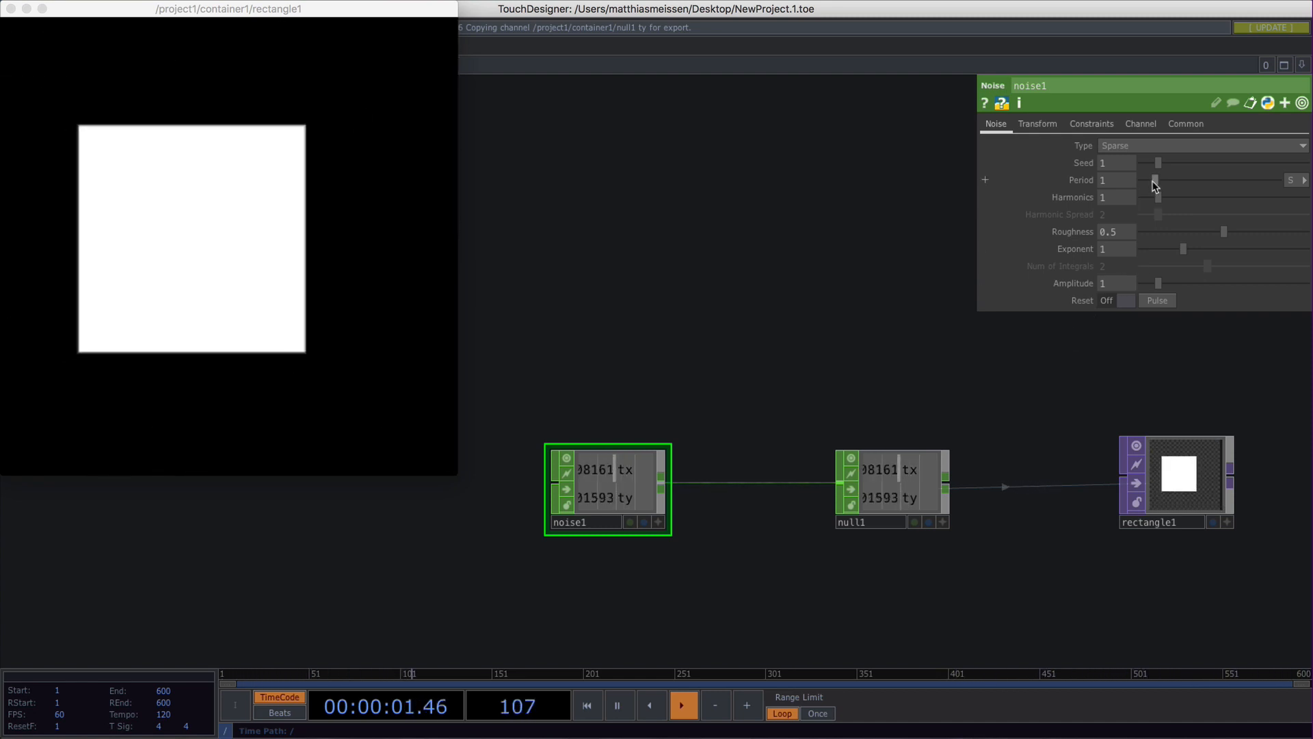
- Try noise1's Period at 4.94, 0.34 and 0.57 and its Harmonics at 6, restoring Harmonics to 1
left_click_drag(1155, 182, 1198, 189)
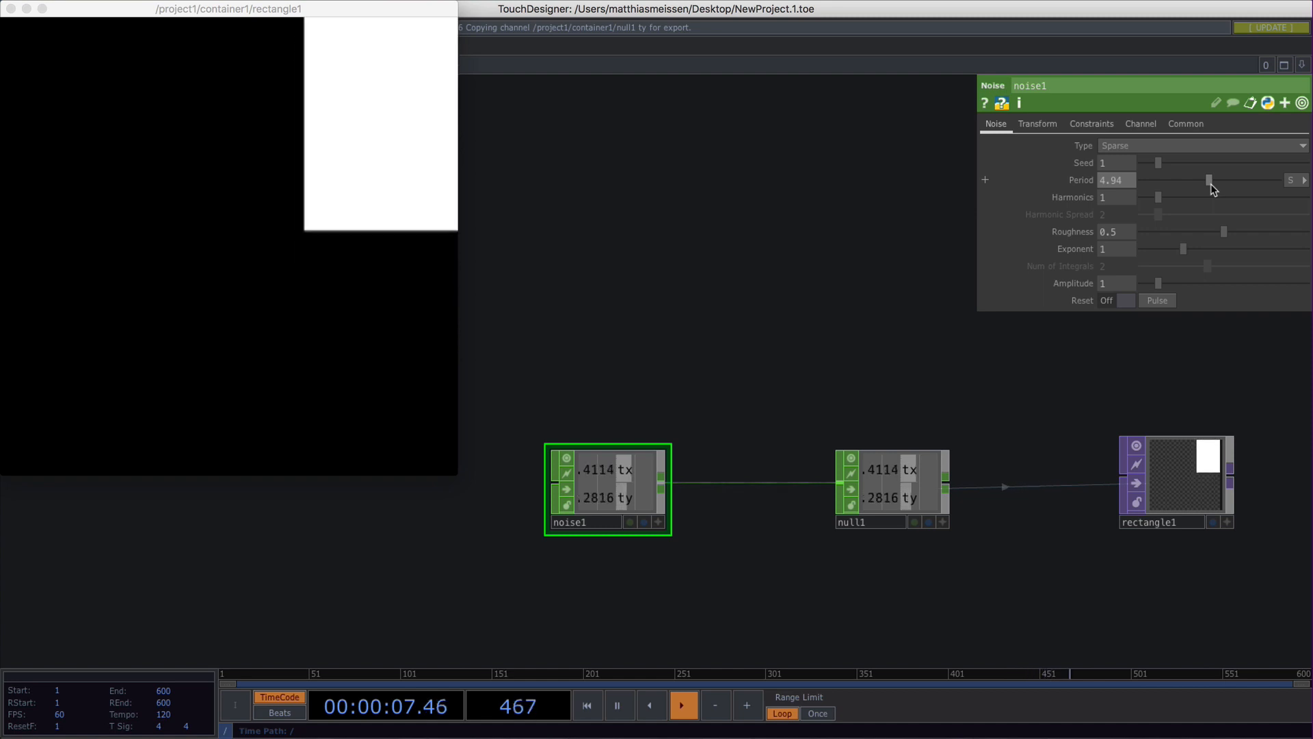
left_click_drag(1211, 183, 1151, 183)
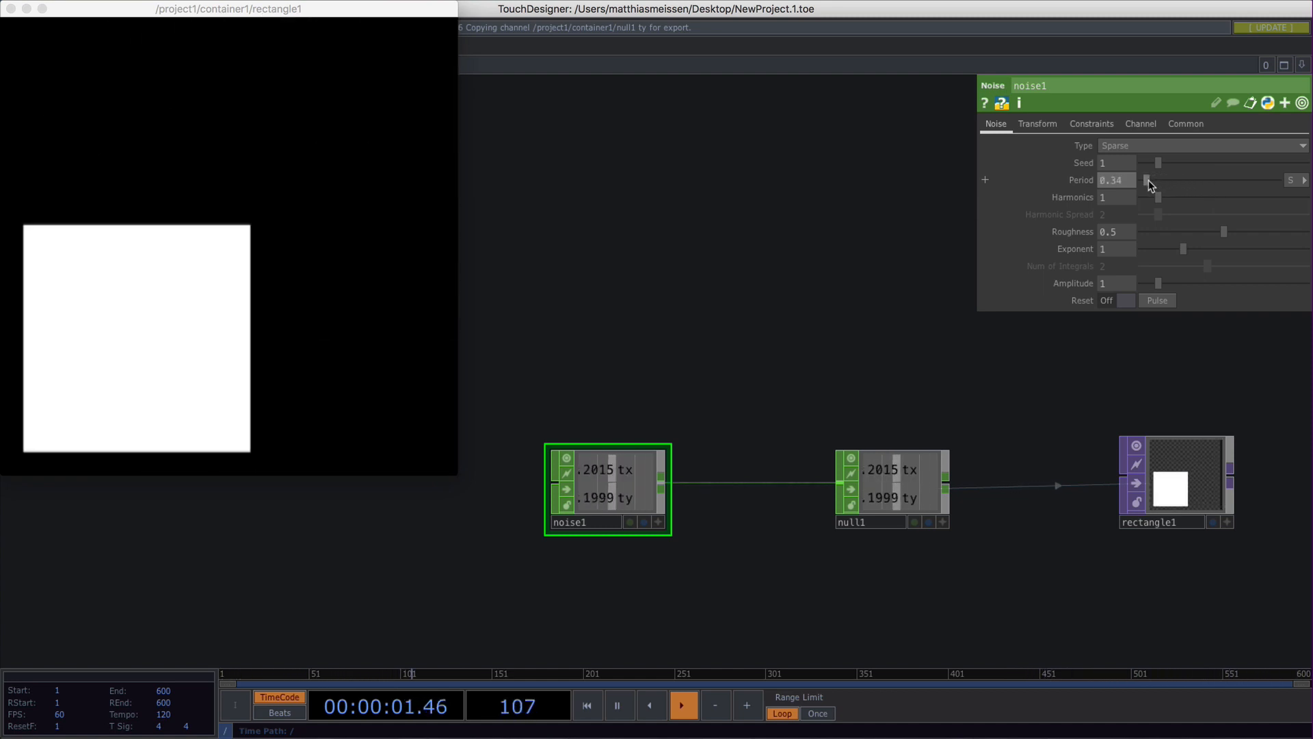
left_click_drag(1149, 184, 1152, 182)
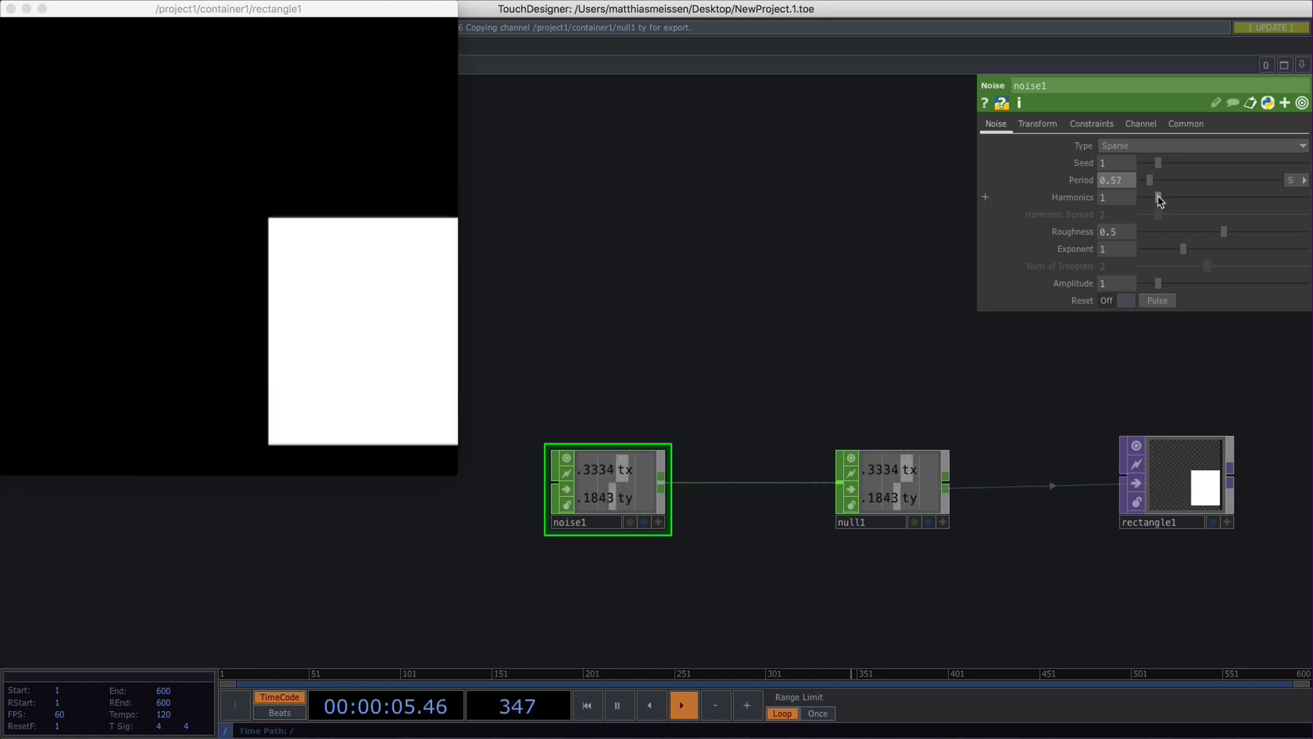
left_click_drag(1158, 198, 1248, 208)
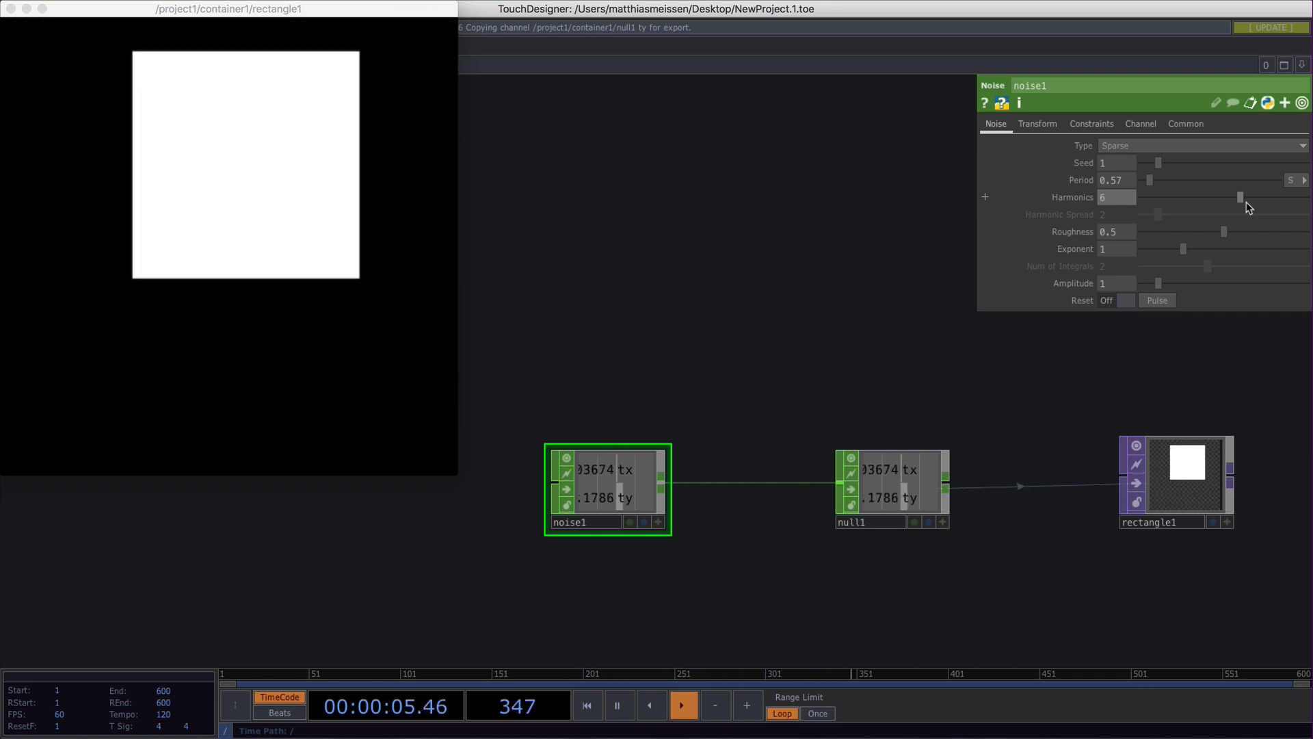
left_click_drag(1246, 202, 1152, 199)
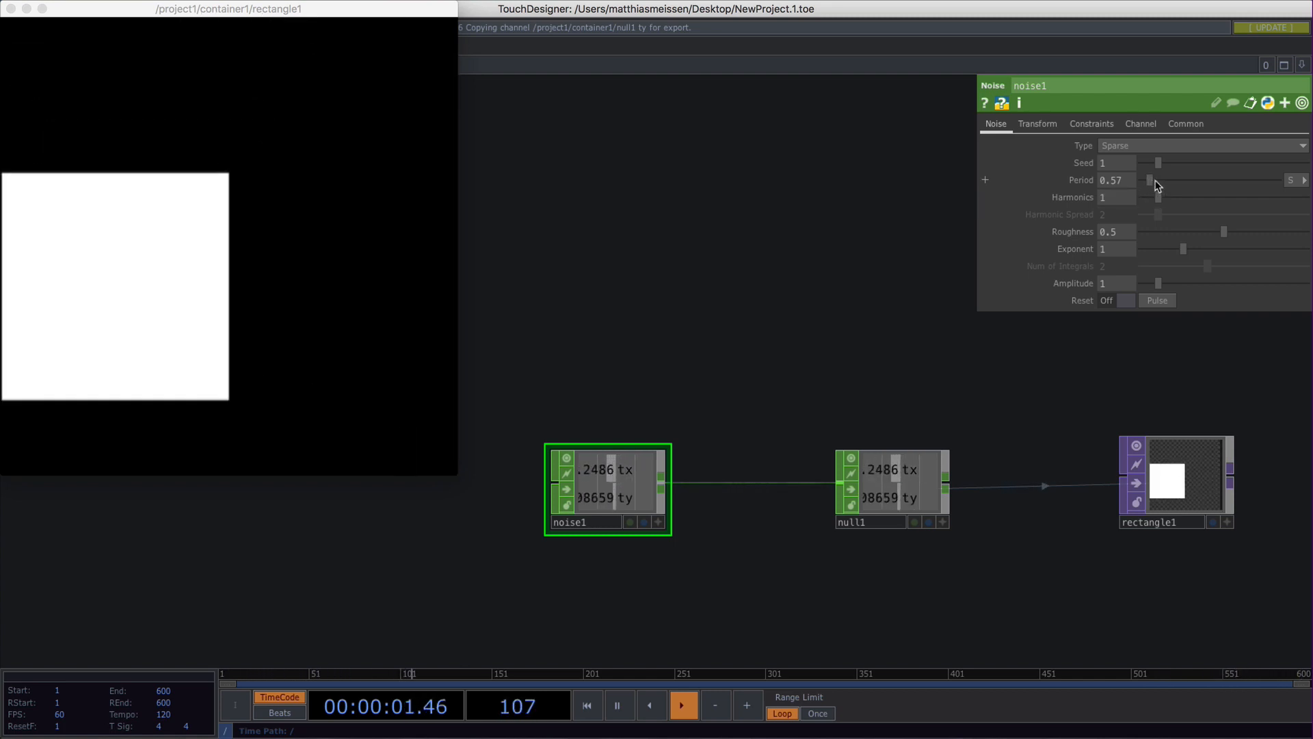
- Set noise1's Period to 2.76 and its Roughness to 0.452, after trying Roughness at 0 and 1
left_click_drag(1153, 185, 1184, 184)
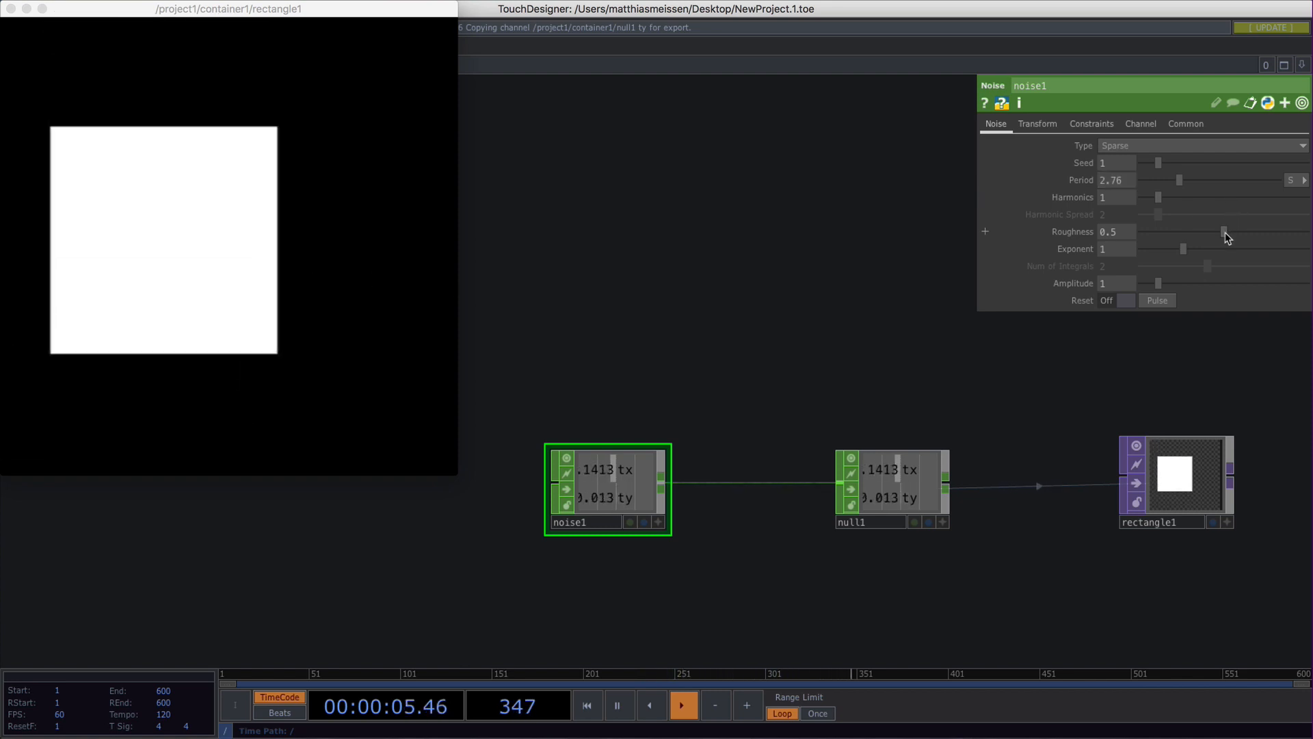
left_click_drag(1225, 233, 1224, 233)
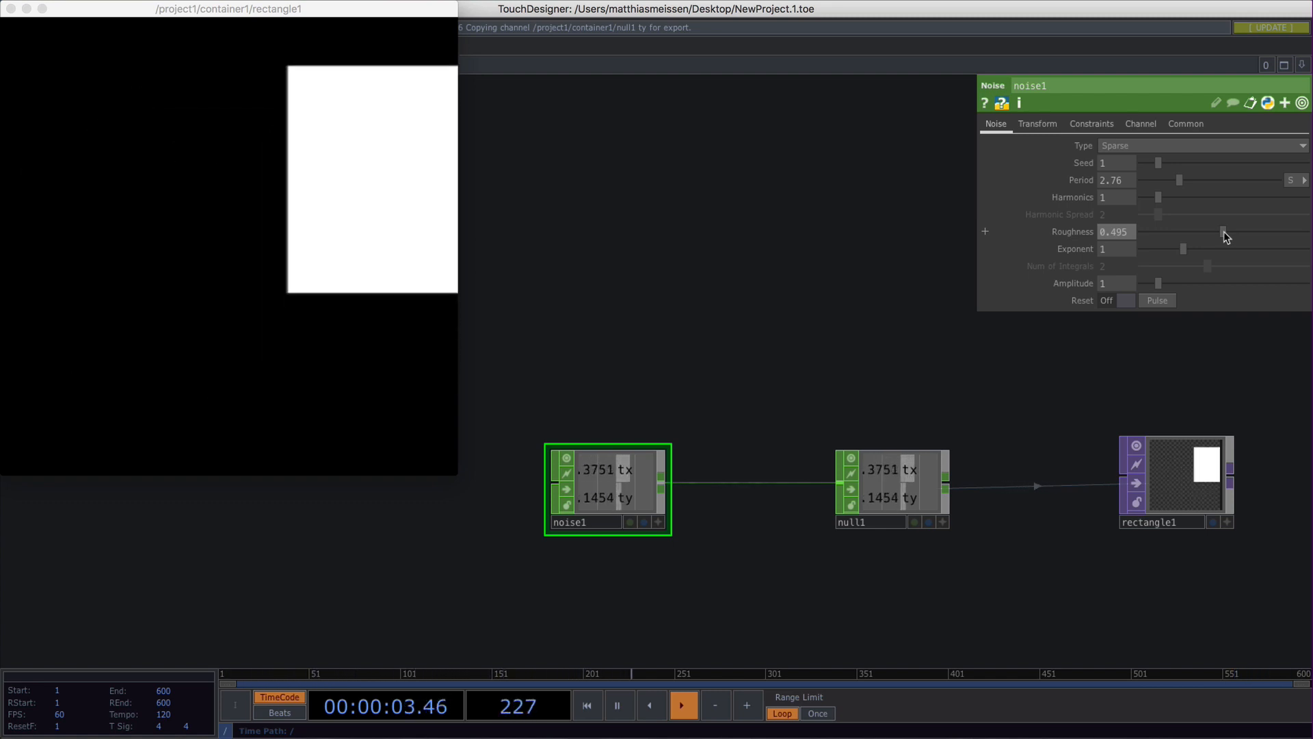
left_click_drag(1224, 232, 1132, 236)
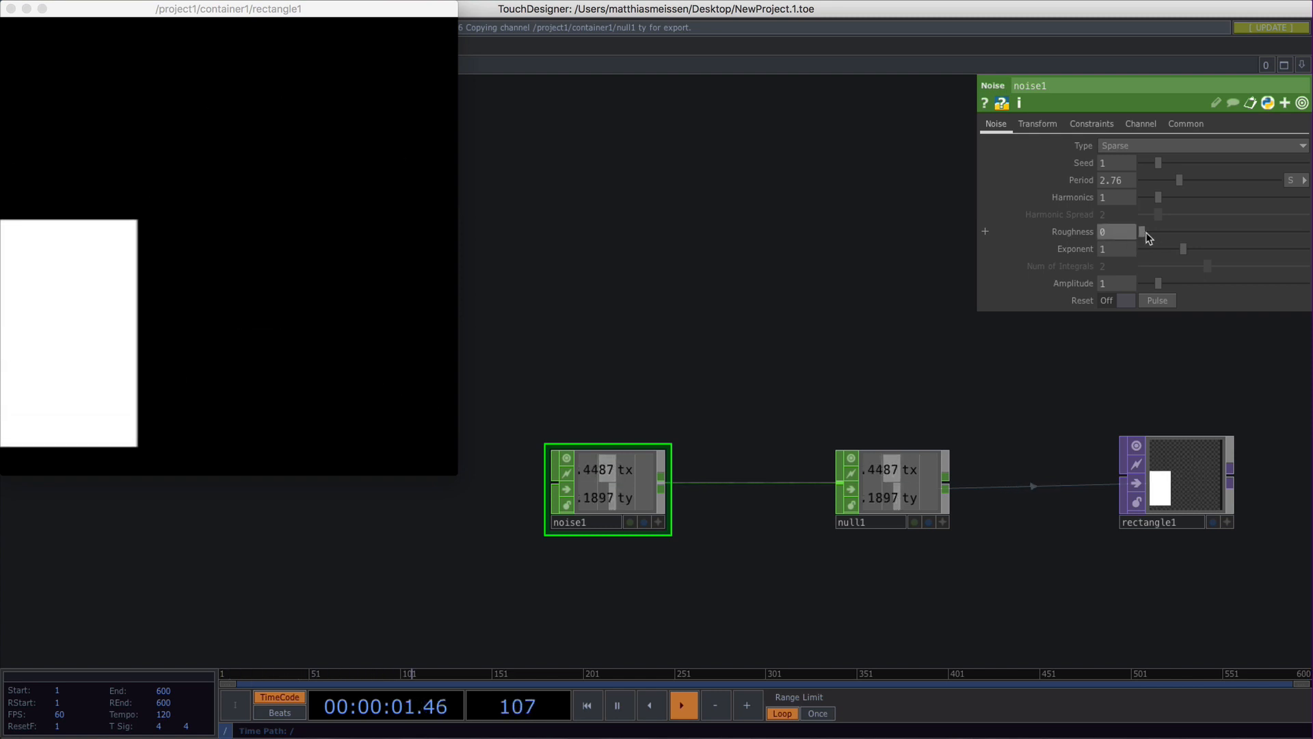
left_click_drag(1149, 232, 1312, 241)
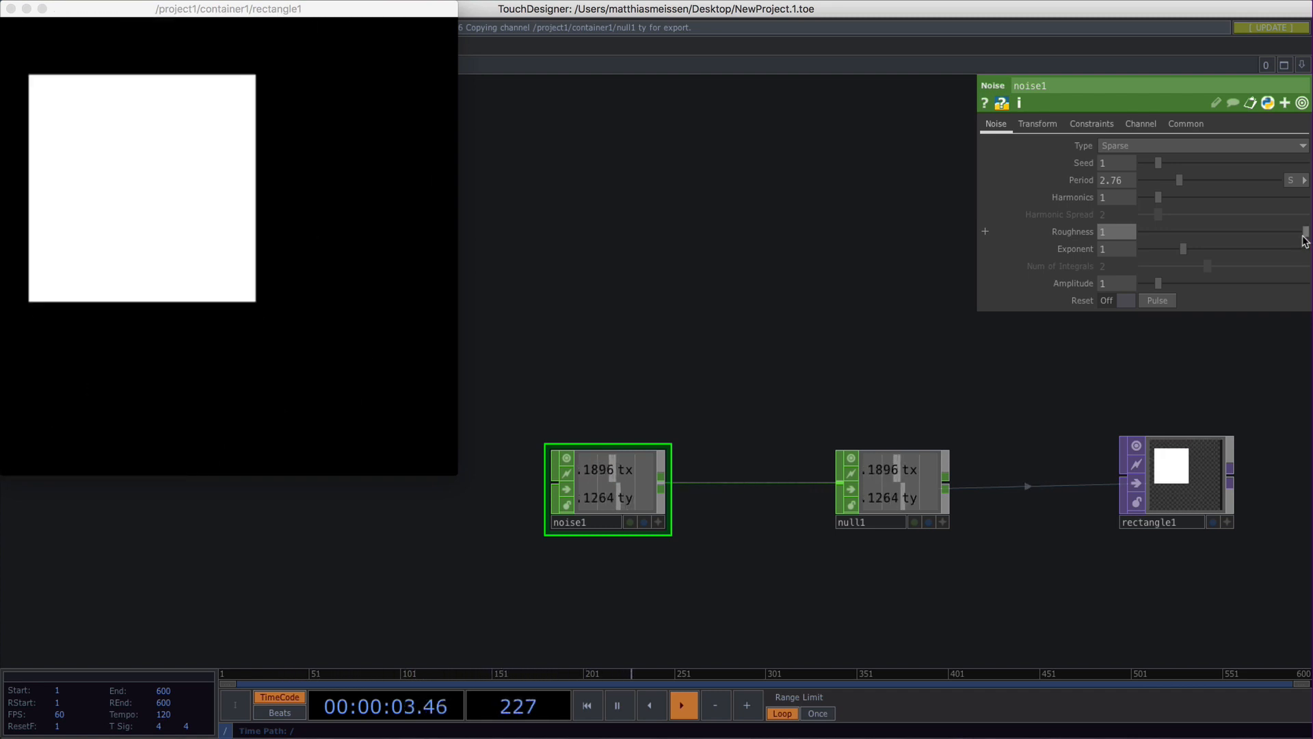
left_click_drag(1300, 232, 1217, 230)
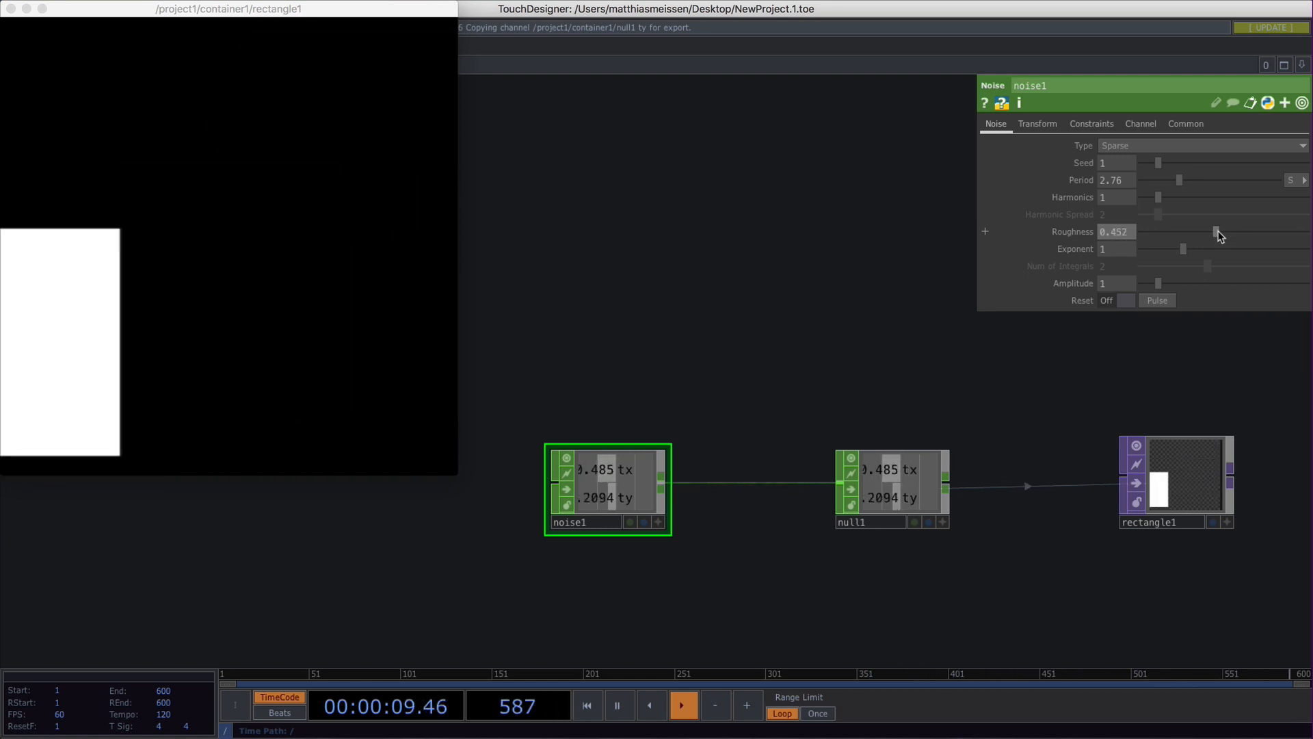
- Try noise1's Exponent at 0.42, and restore it to 1
left_click(1178, 255)
mouse_move(1179, 251)
left_mouse_down()
mouse_move(1151, 254)
mouse_move(1219, 251)
mouse_move(1166, 247)
left_mouse_up()
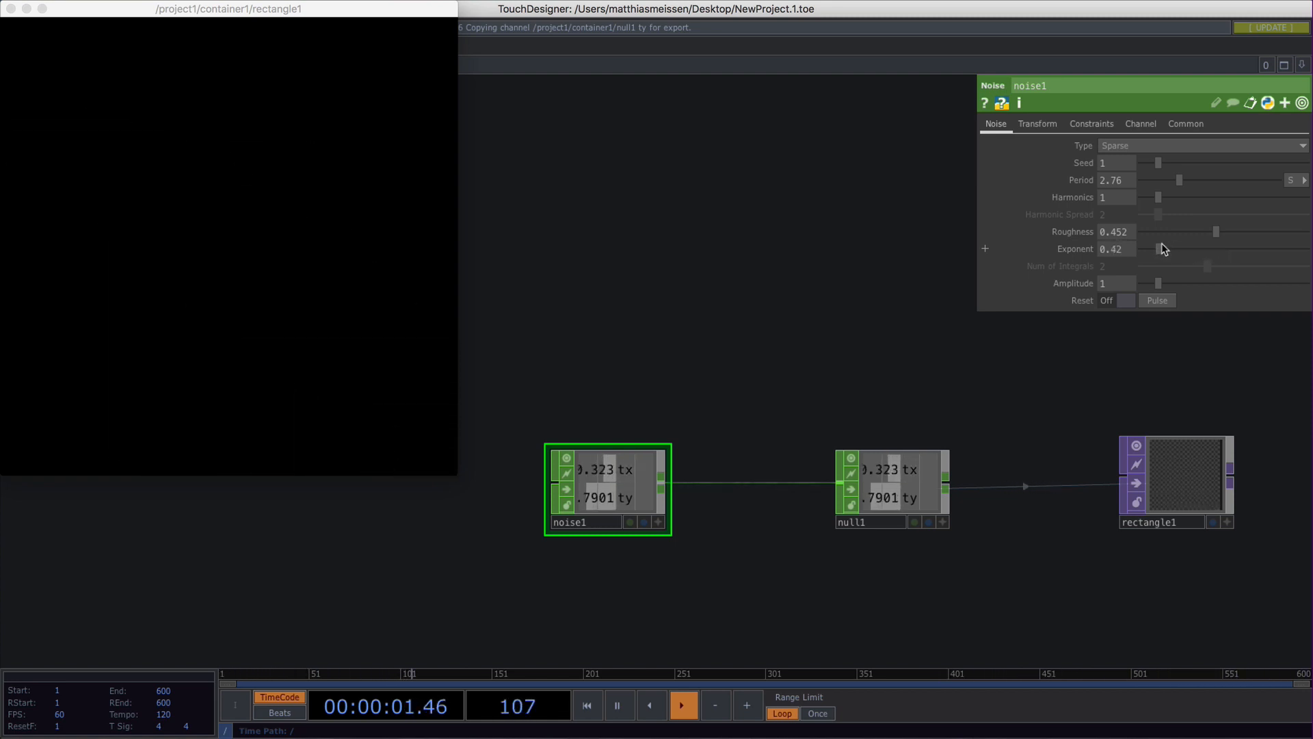
left_click_drag(1171, 244, 1168, 242)
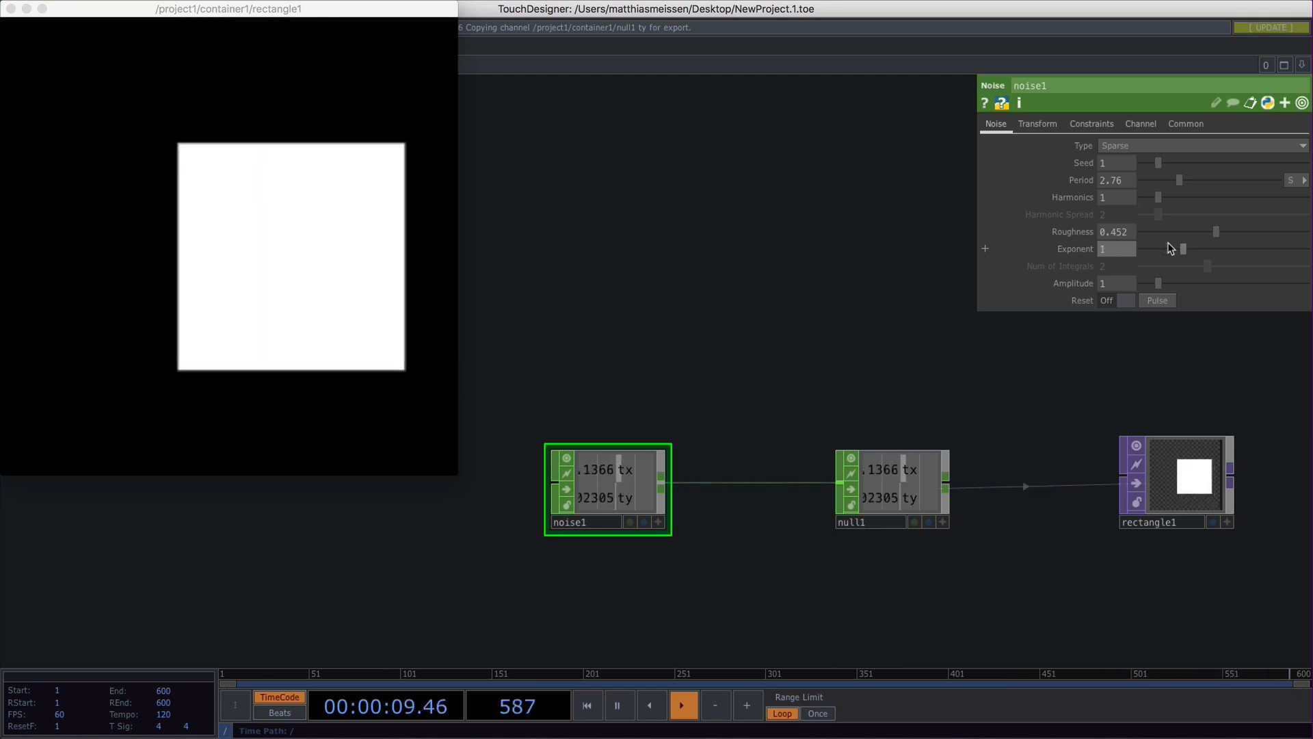
left_click_drag(1168, 248, 1183, 249)
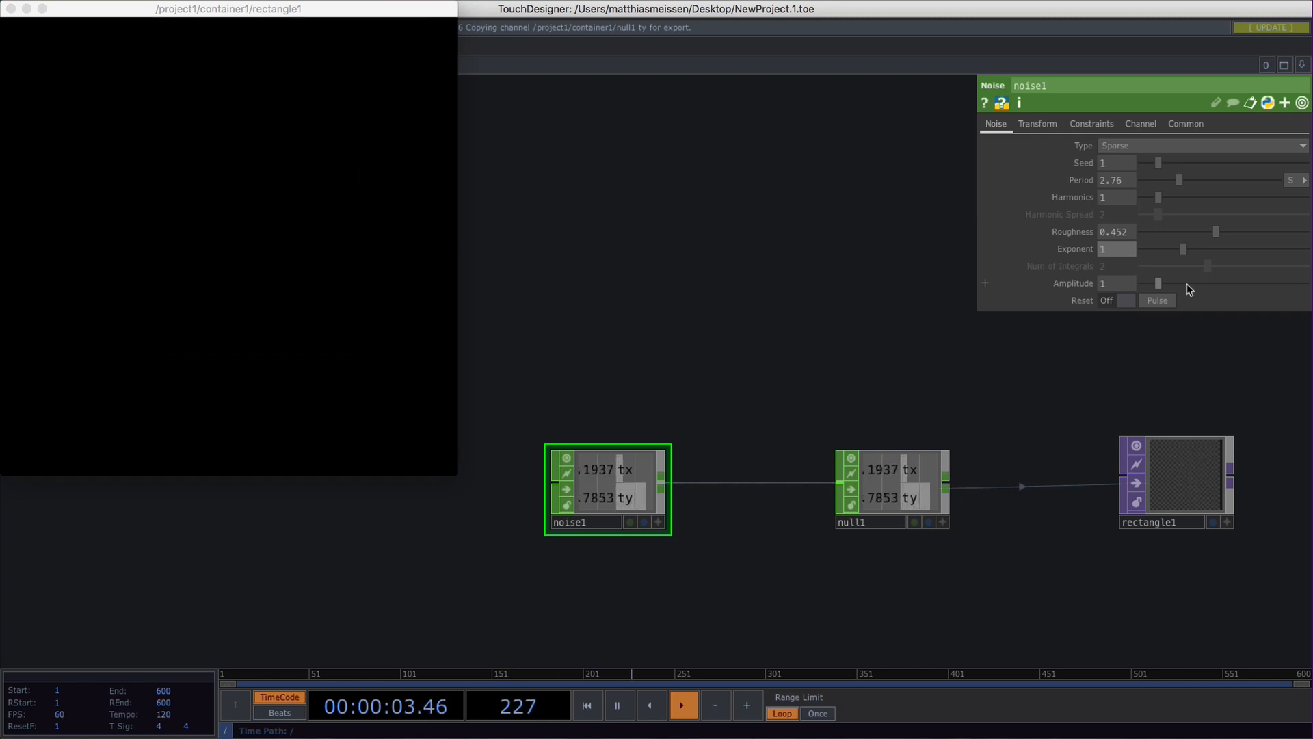
- Try noise1's Amplitude at 0.2, and restore it to 1
scroll(726, 410, "up", 3)
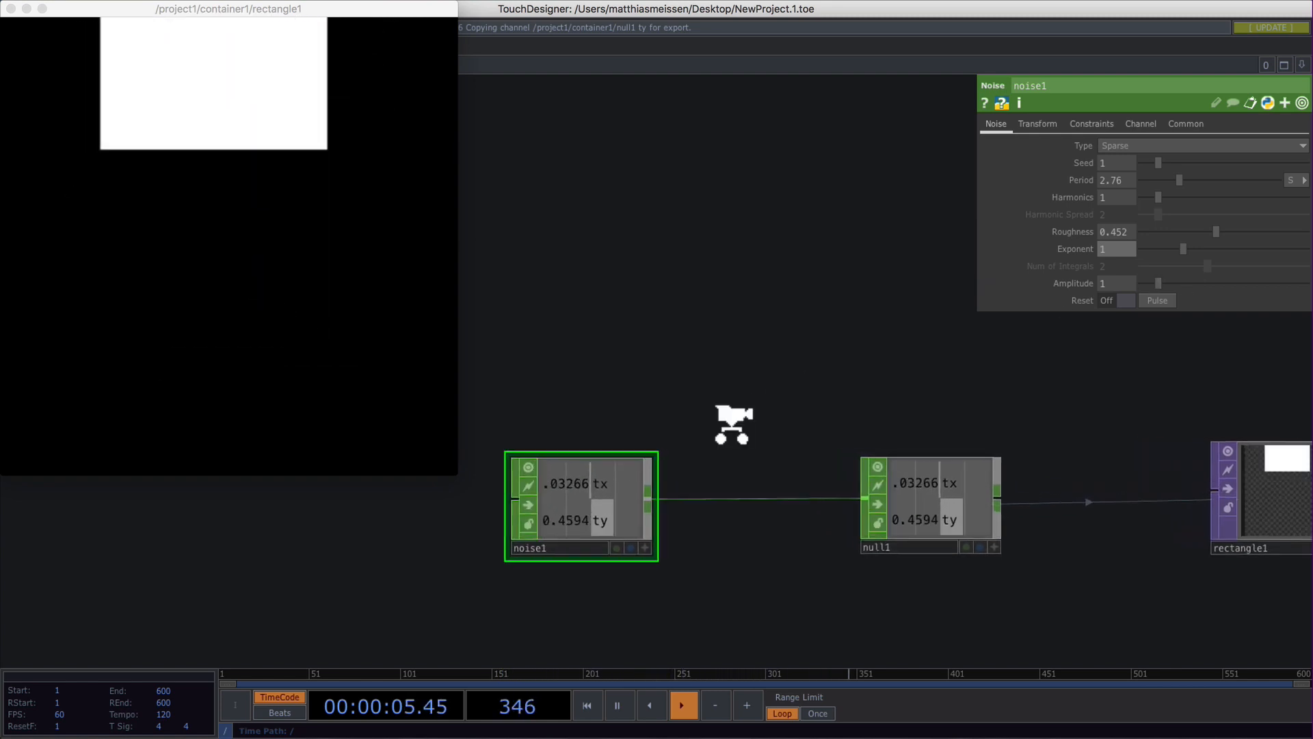
left_click_drag(776, 375, 868, 278)
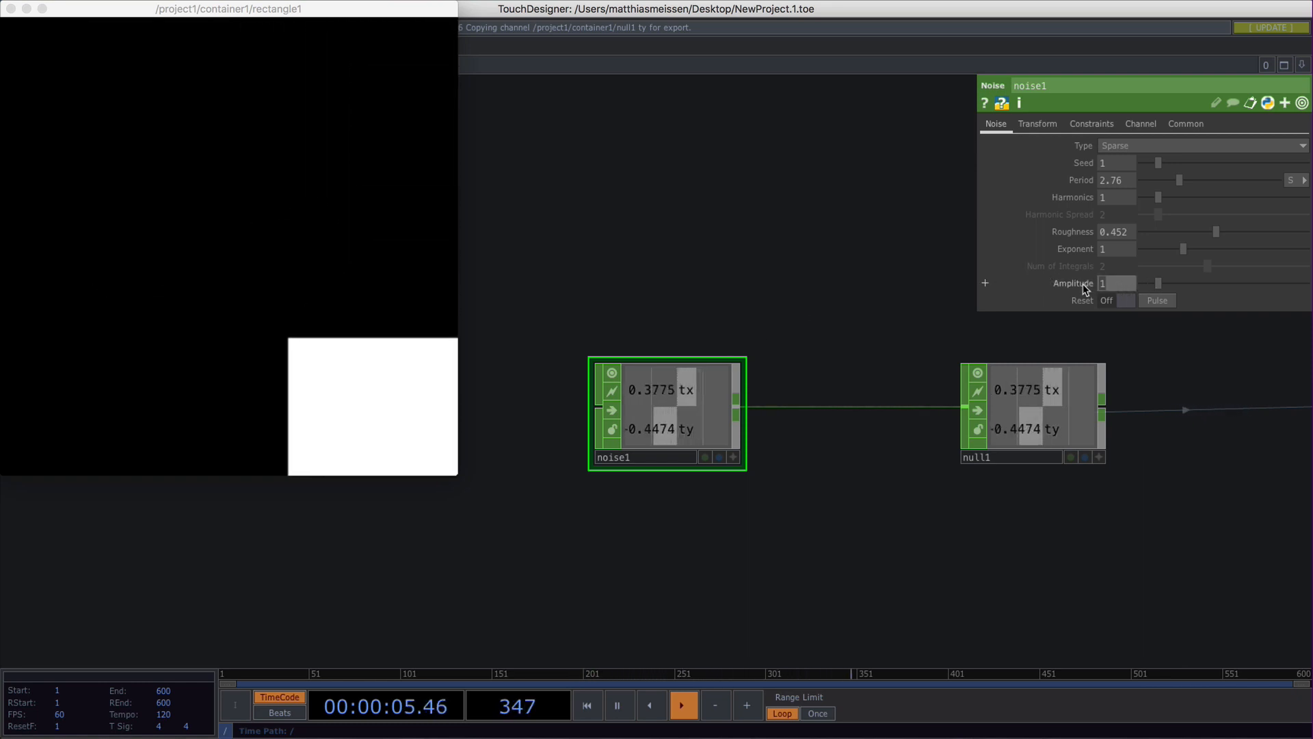
type("0.2")
key("Return")
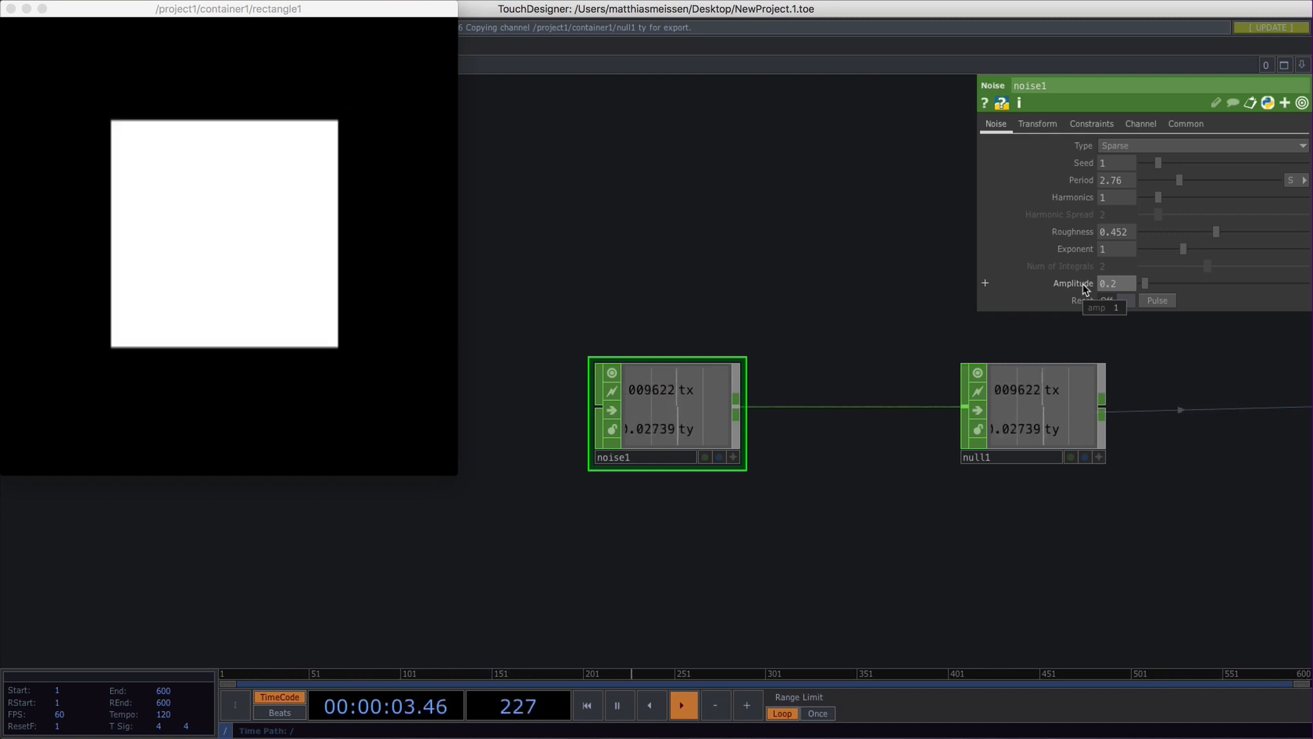
scroll(816, 349, "up", 5)
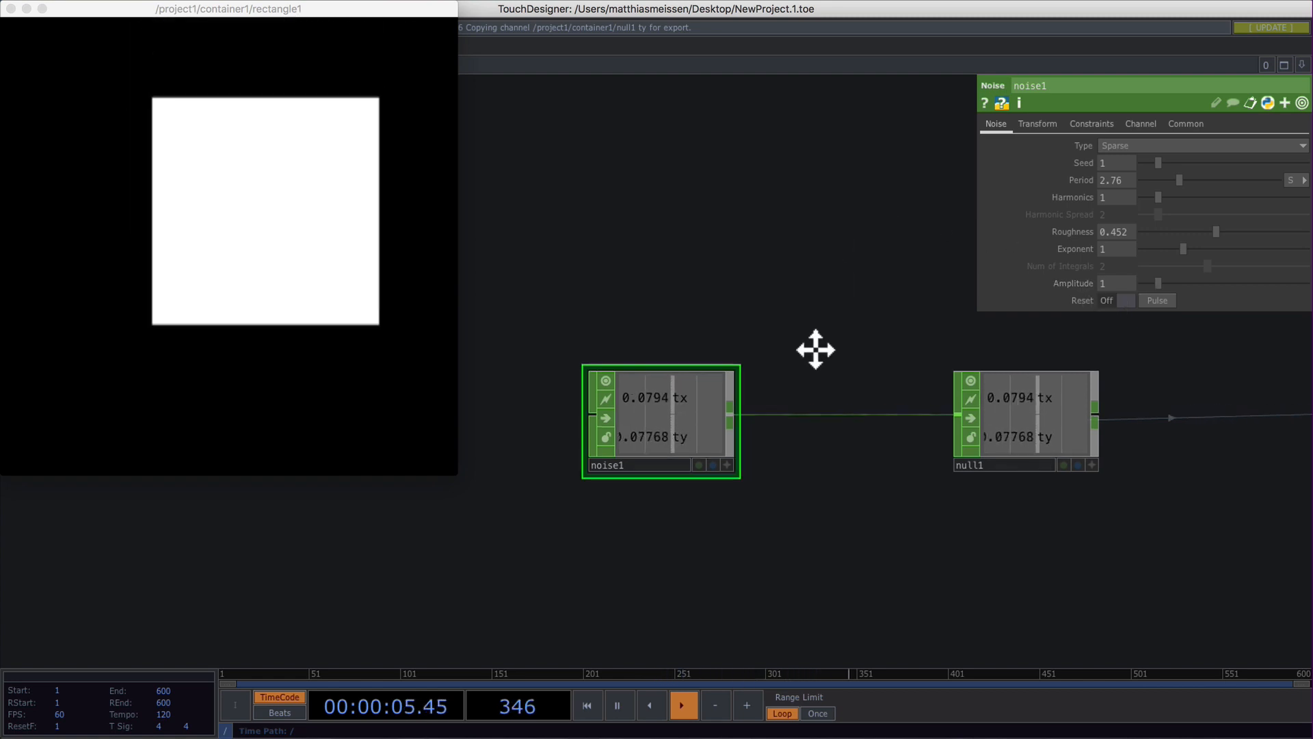
scroll(797, 373, "down", 3)
left_click_drag(797, 373, 820, 372)
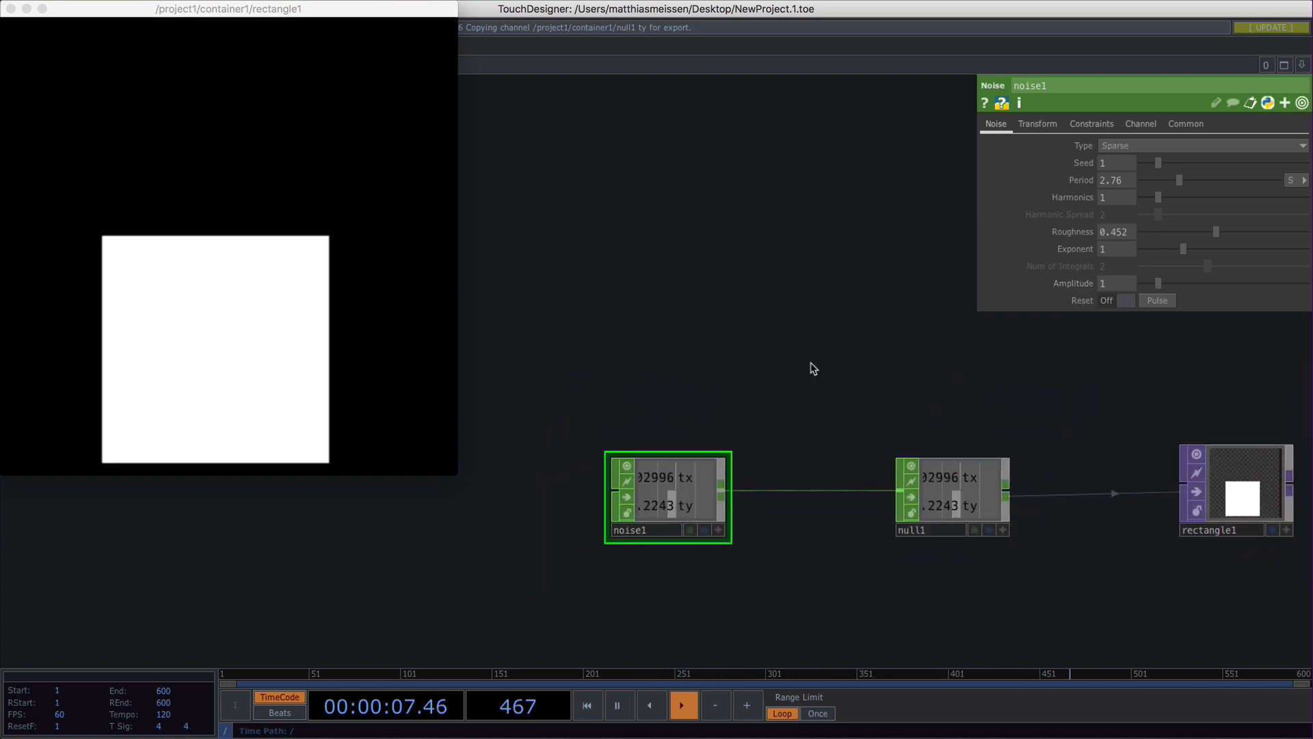
- Review noise1's transform, constraint, channel and common parameters, and return to its noise parameters
left_click(1045, 128)
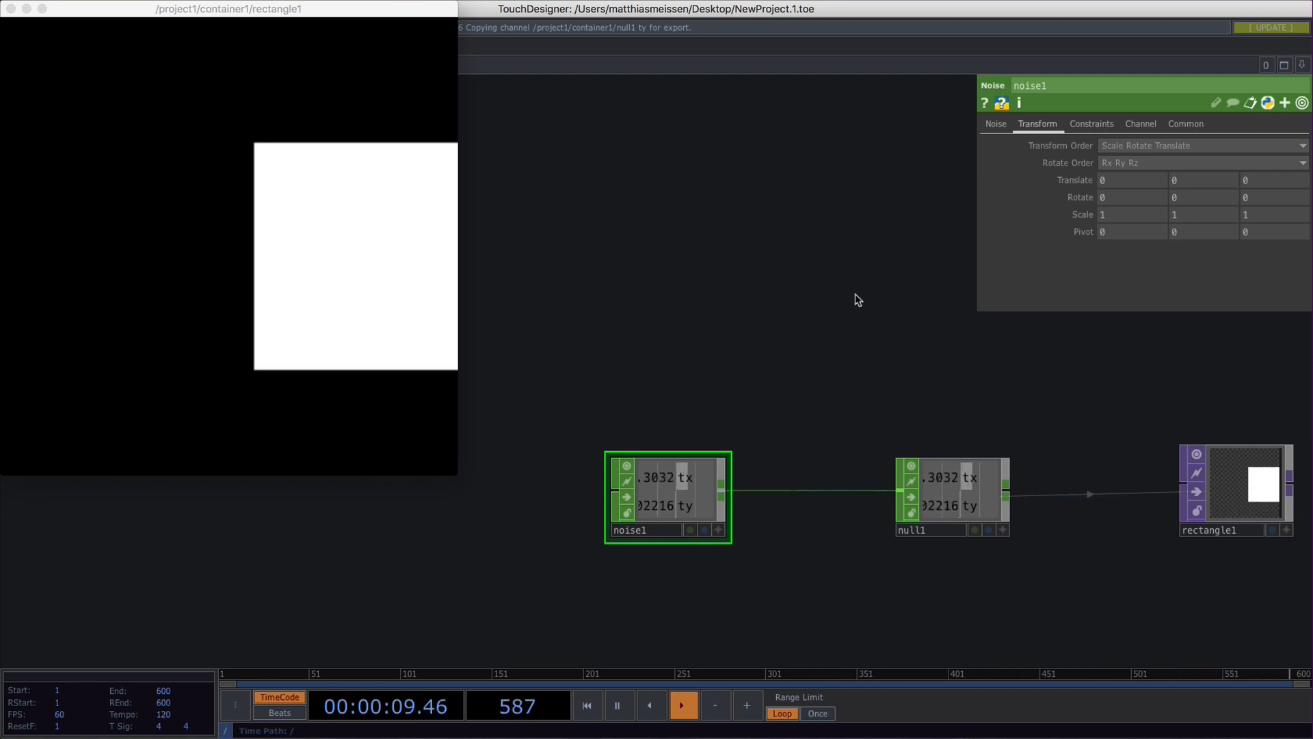
left_click(1098, 125)
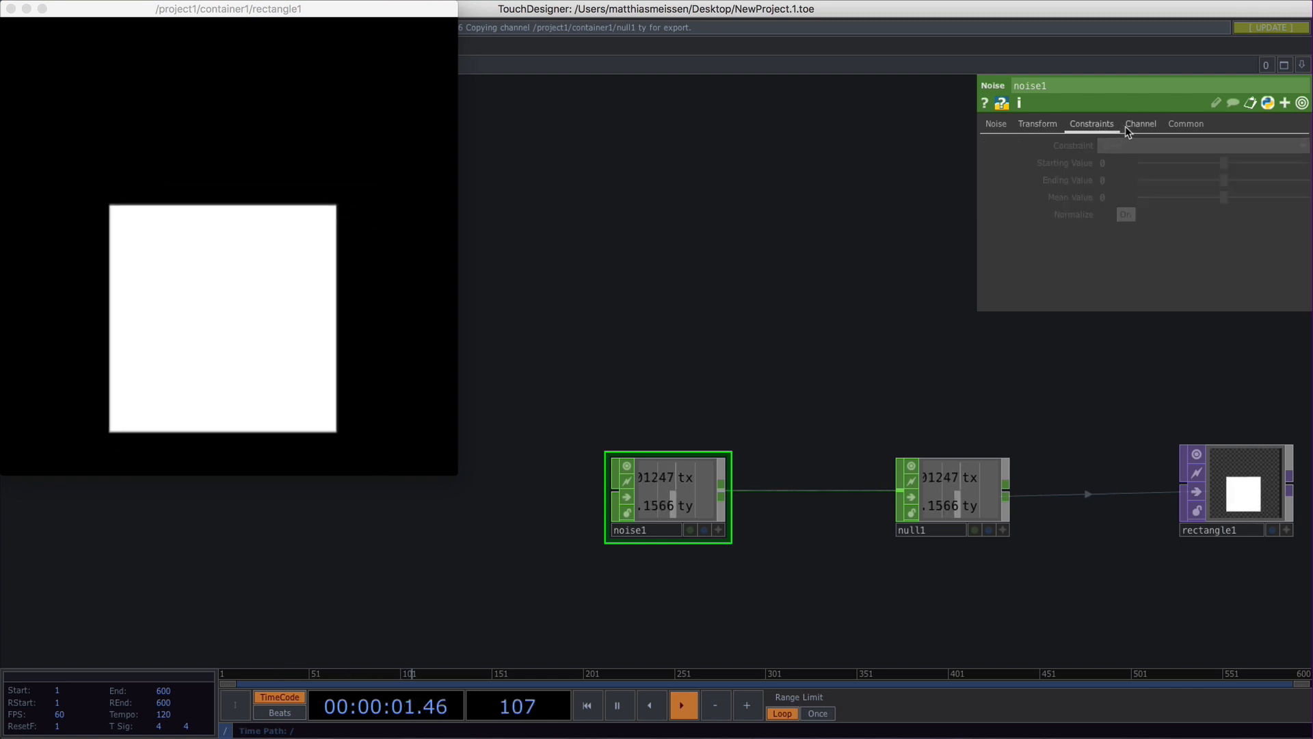
left_click(1134, 125)
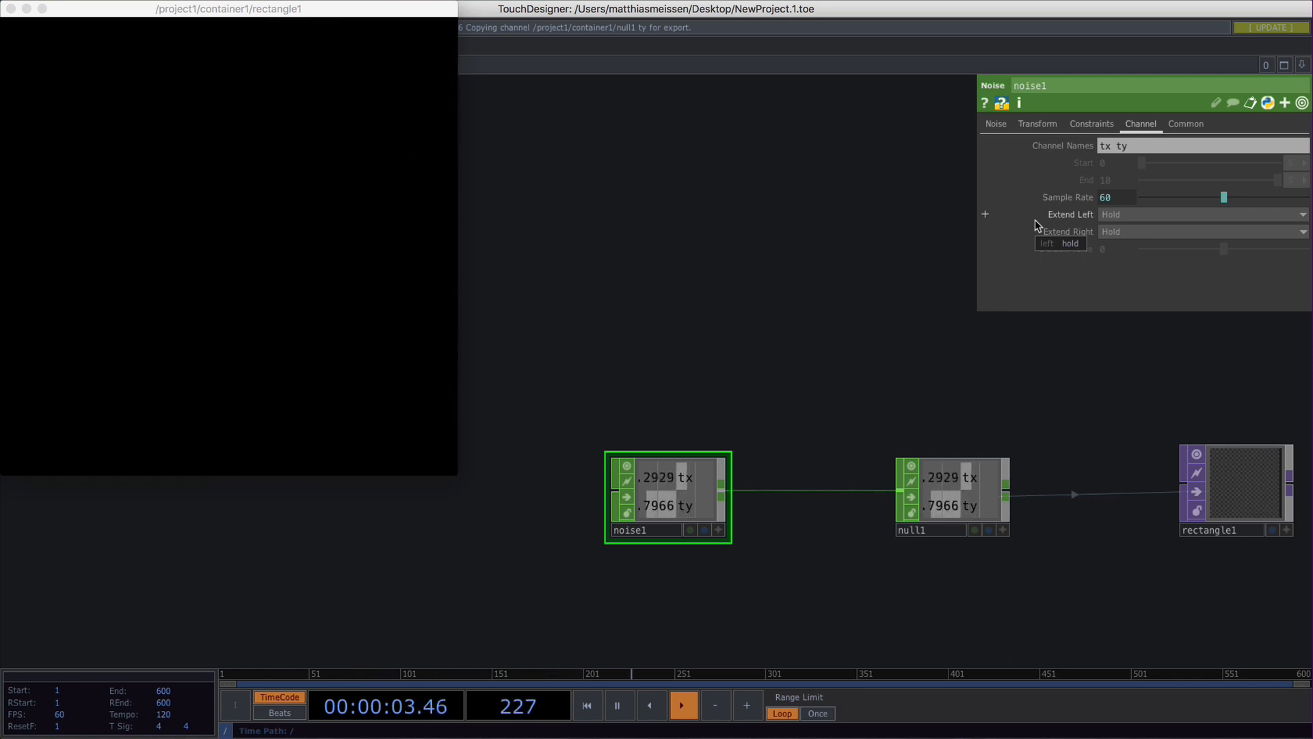
left_click(1190, 126)
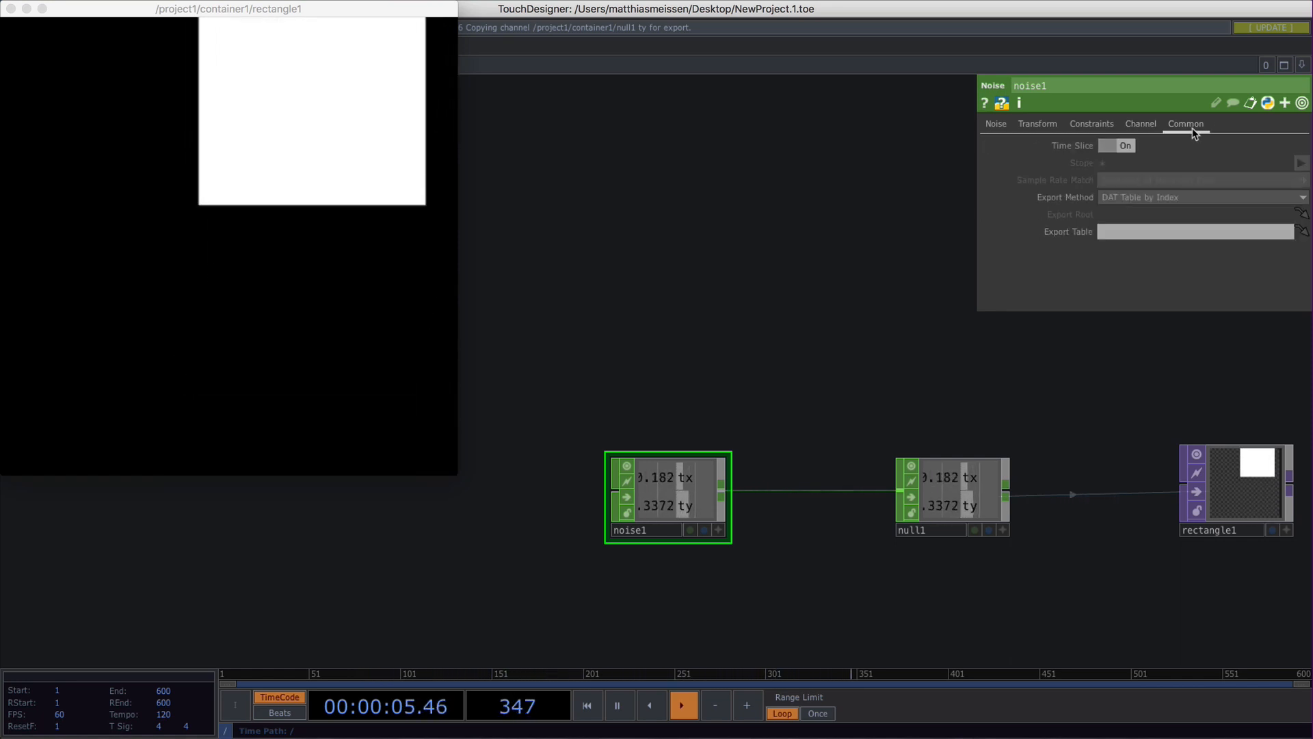
left_click(1148, 132)
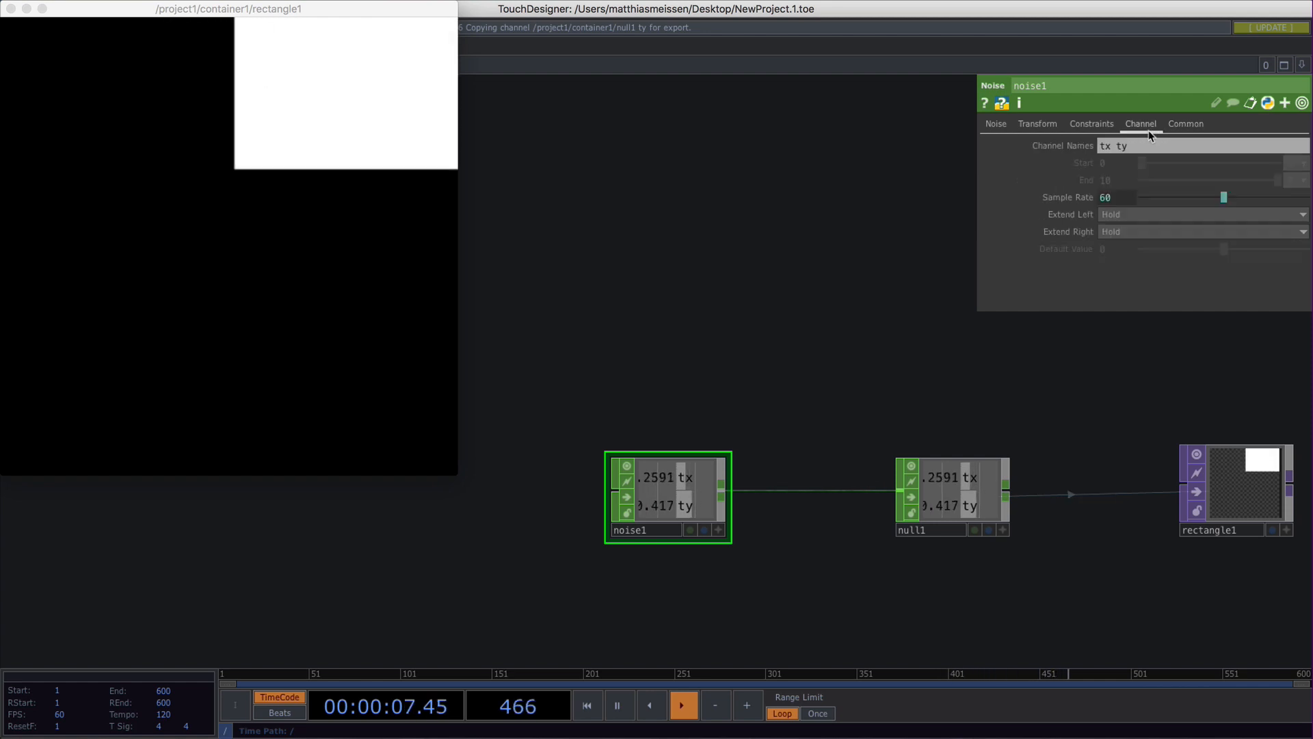
left_click(997, 125)
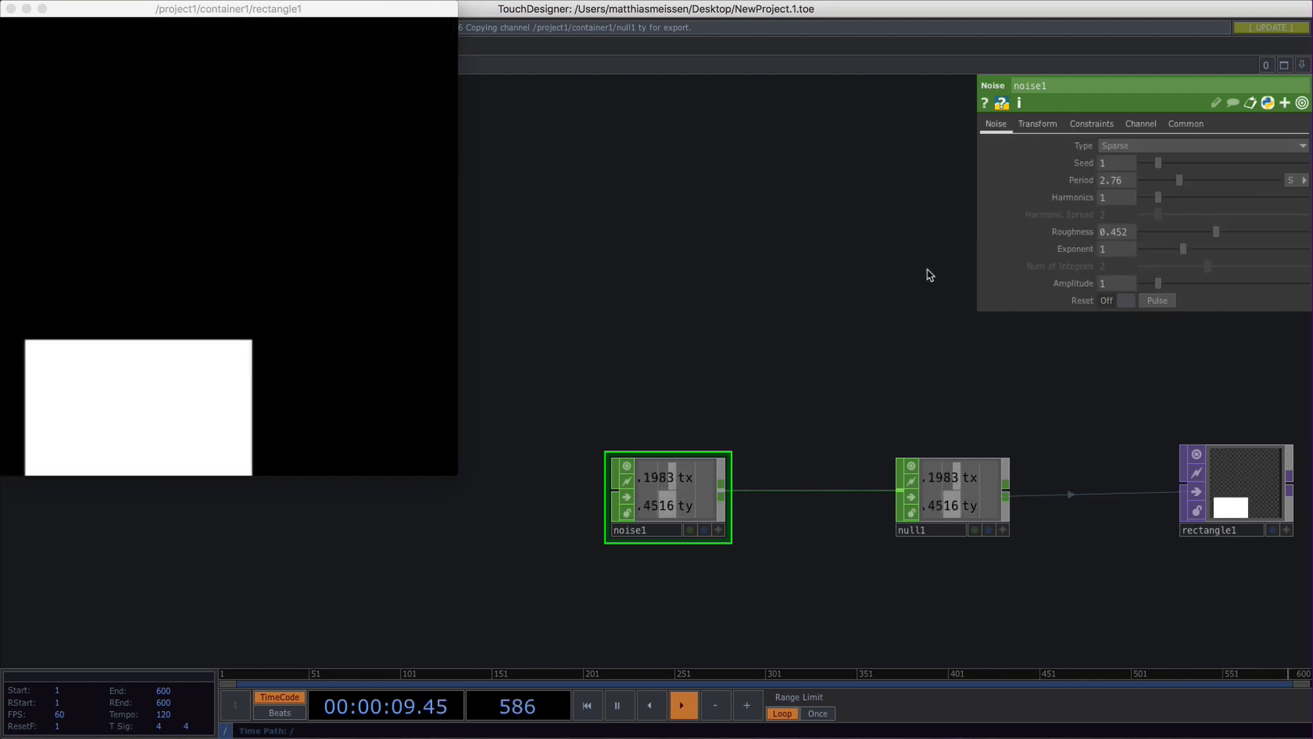
left_click_drag(931, 275, 807, 246)
scroll(808, 247, "down", 3)
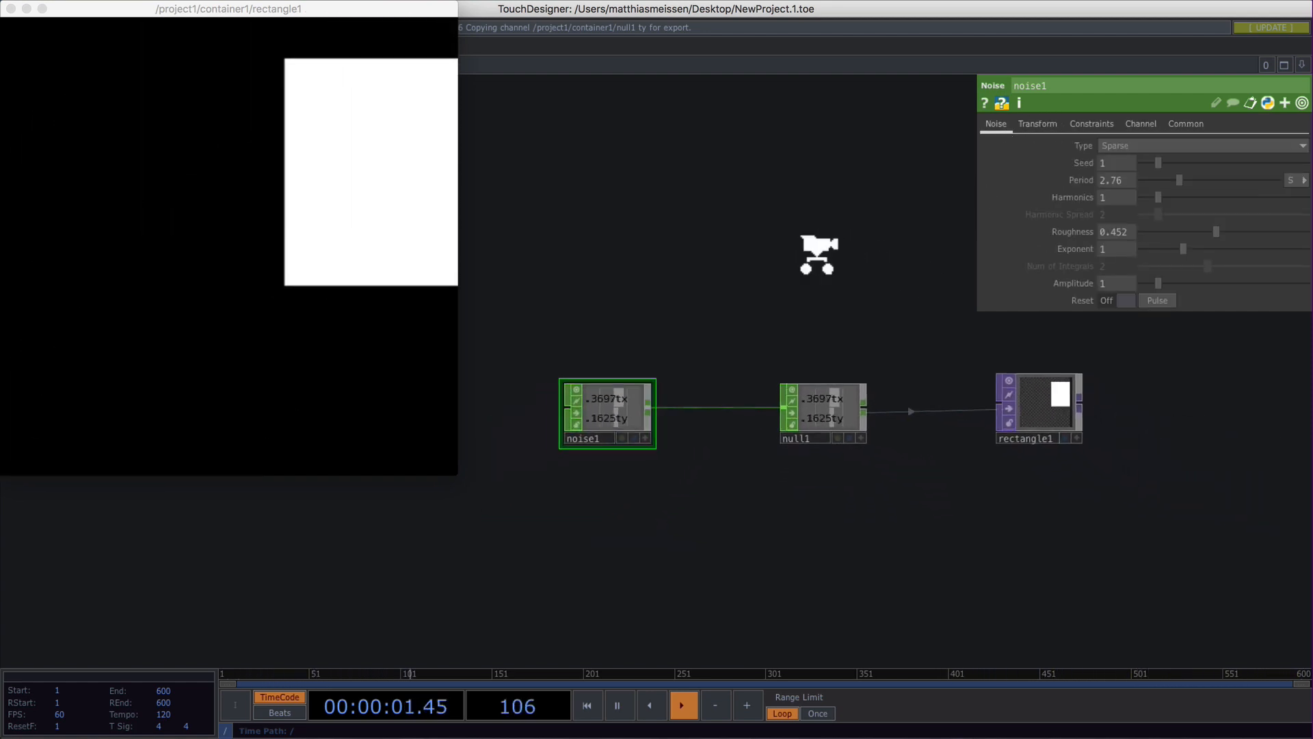
scroll(808, 247, "up", 1)
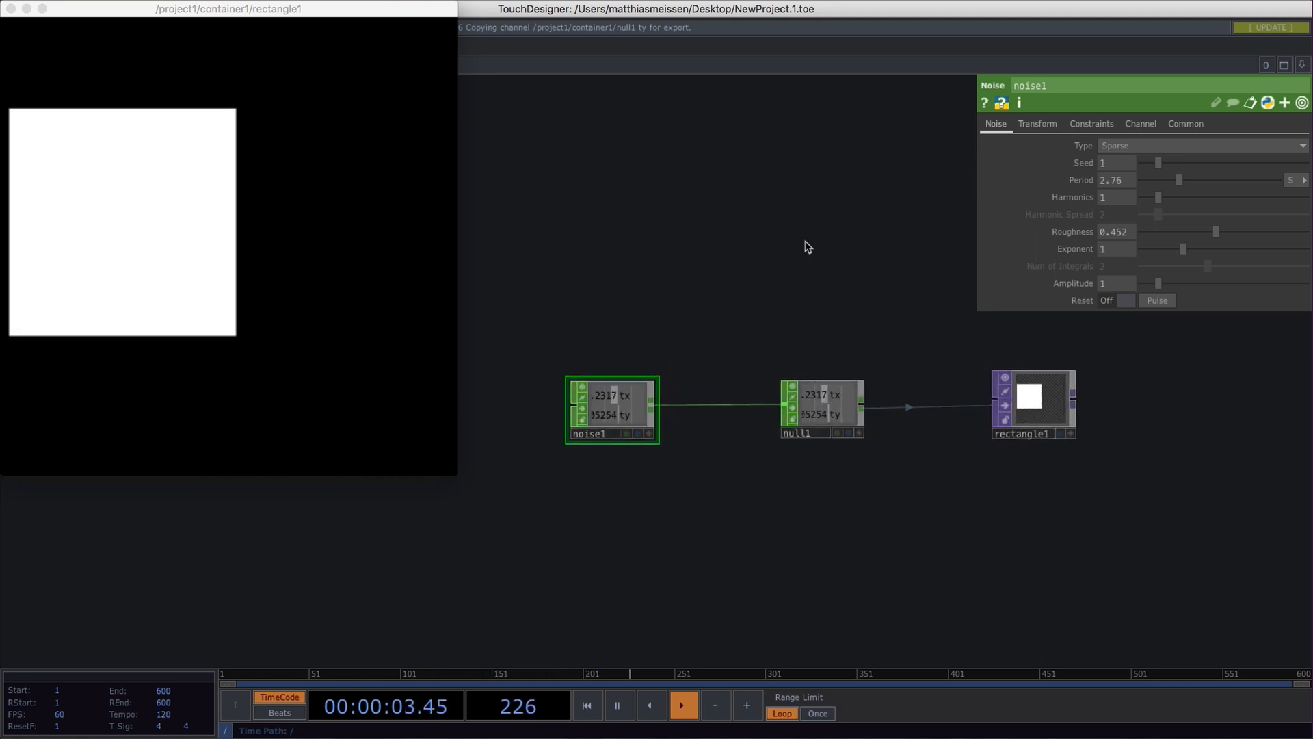
left_click_drag(782, 298, 802, 298)
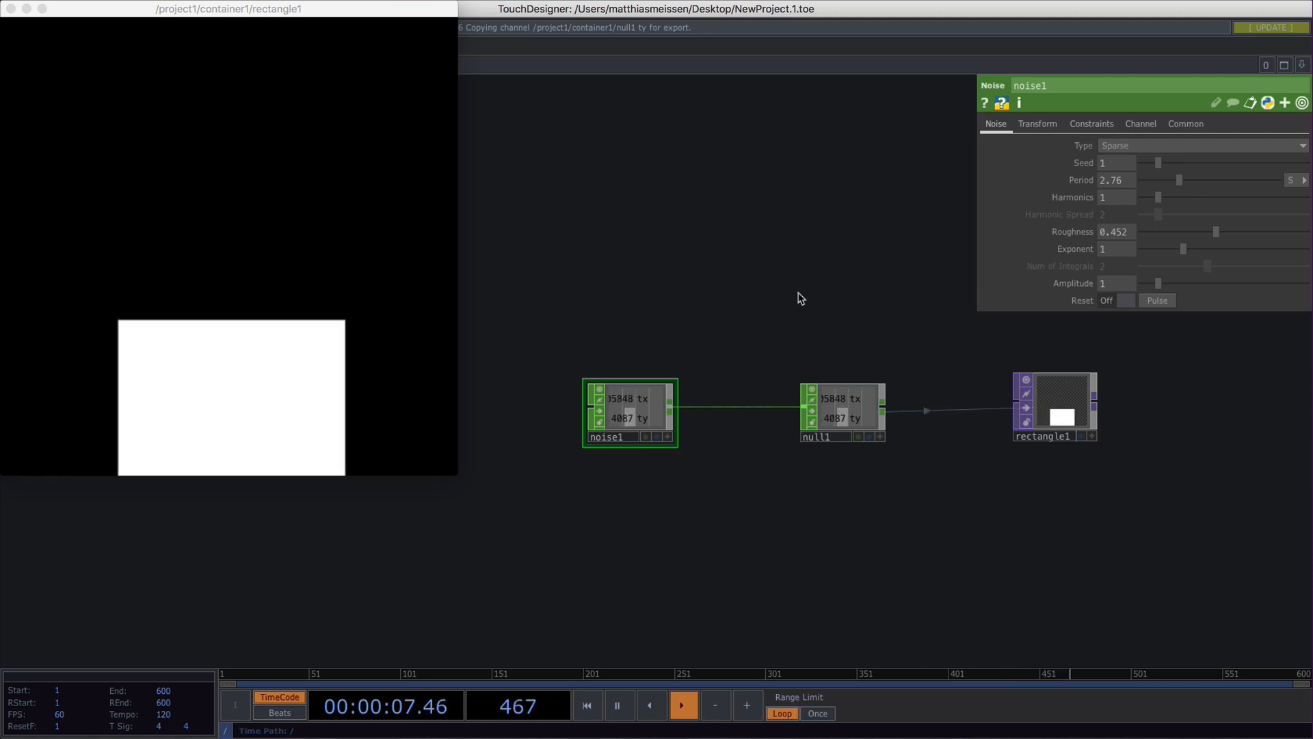